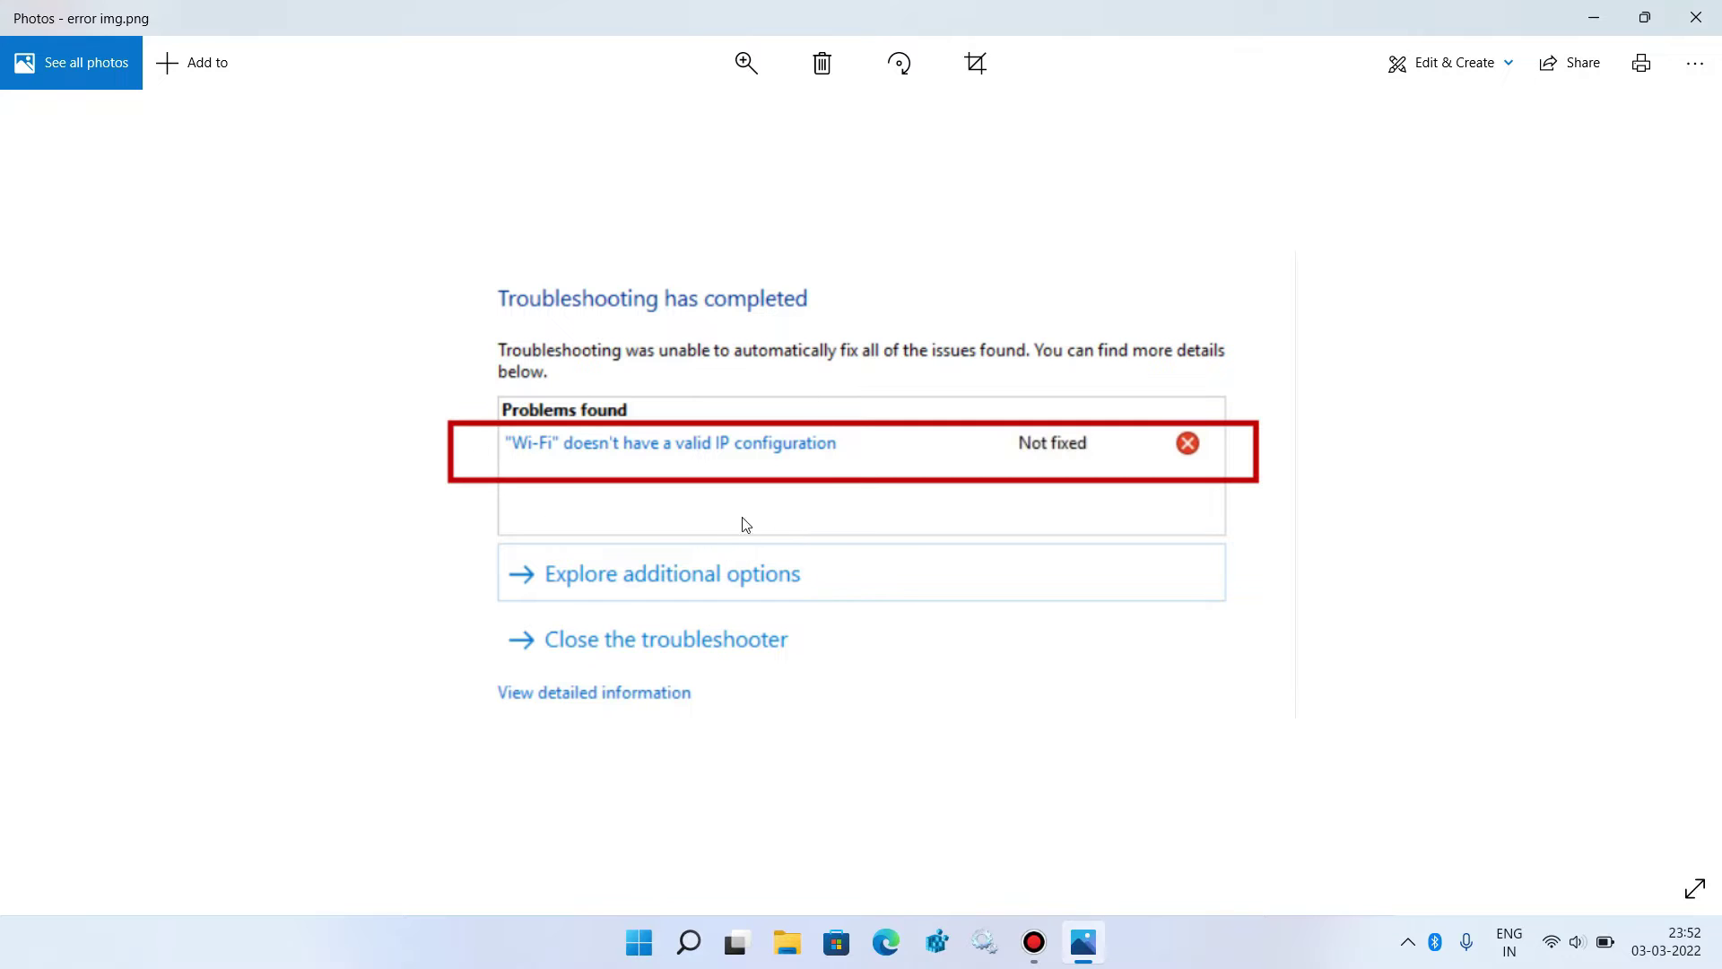
- Close the error screenshot and start Command Prompt as administrator from a 'cmd' search
click(1696, 18)
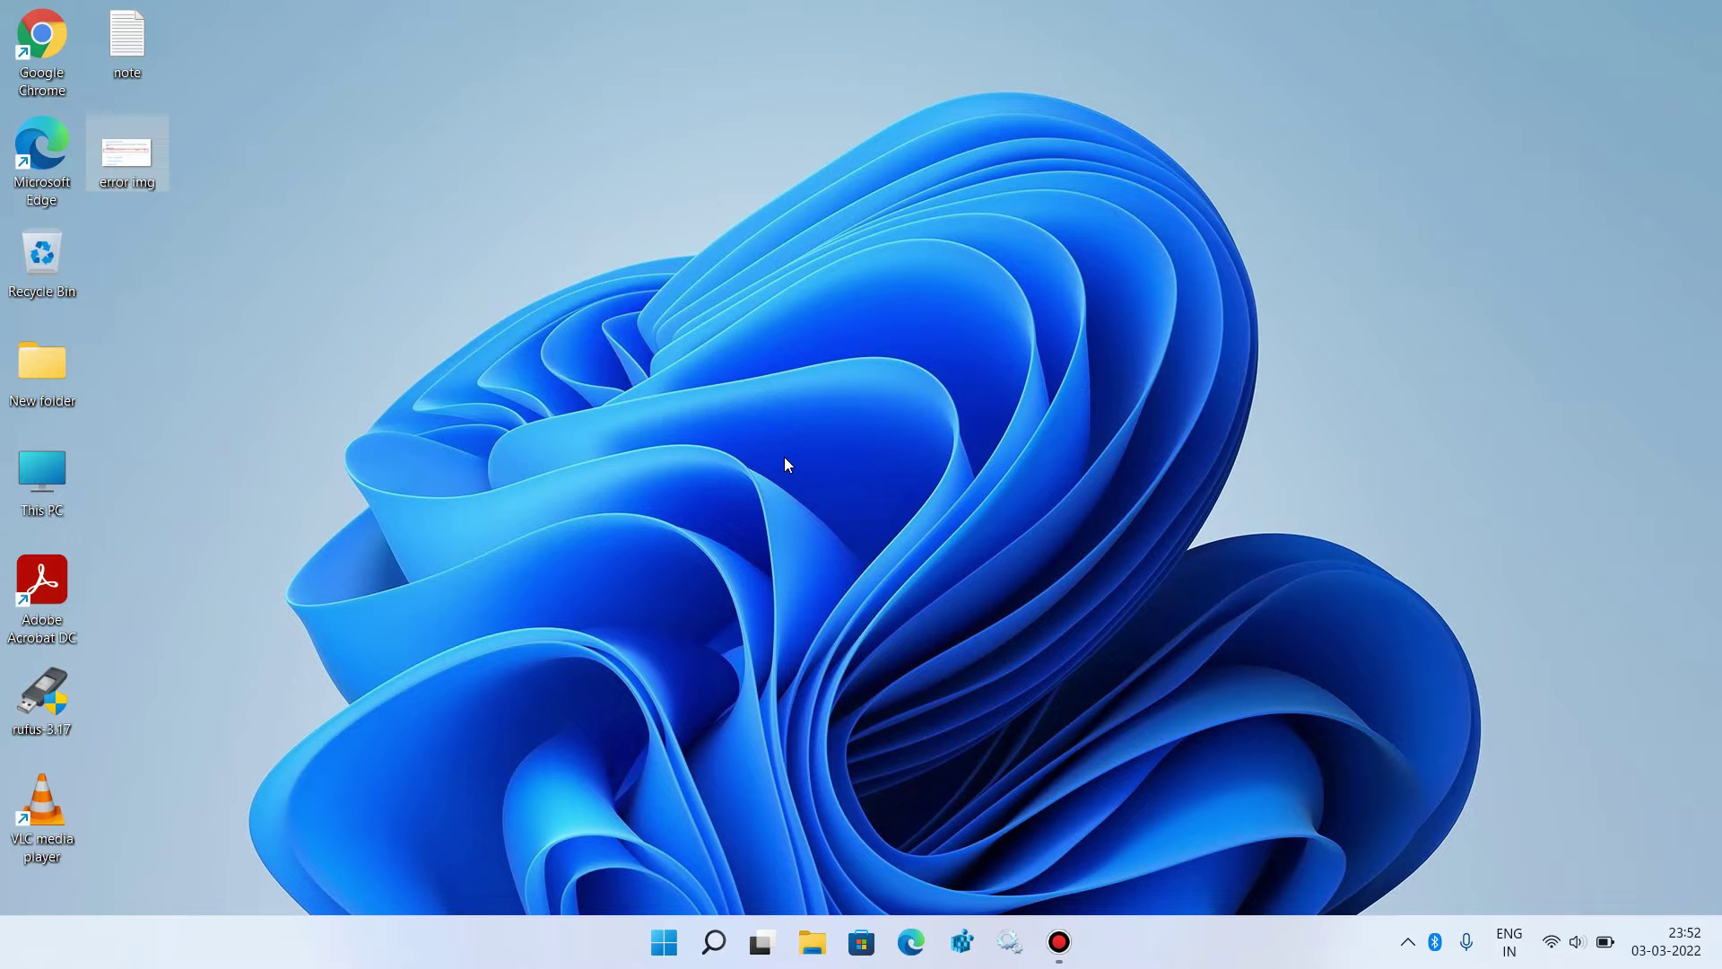
click(717, 943)
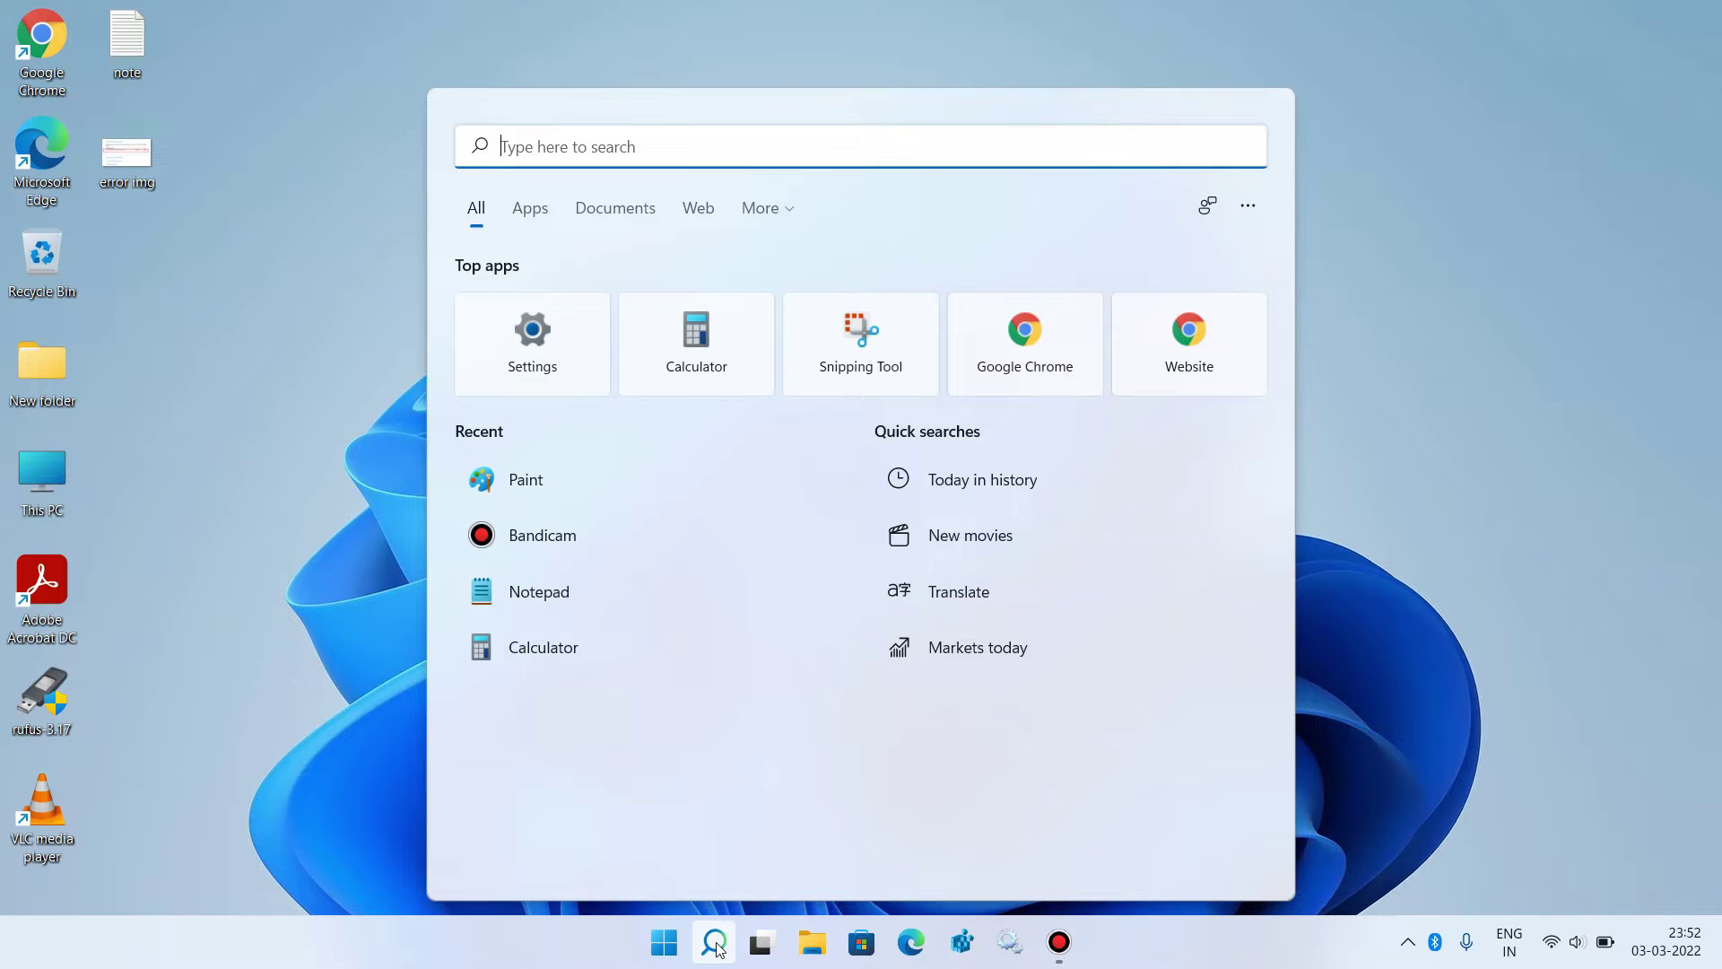
text(cmd)
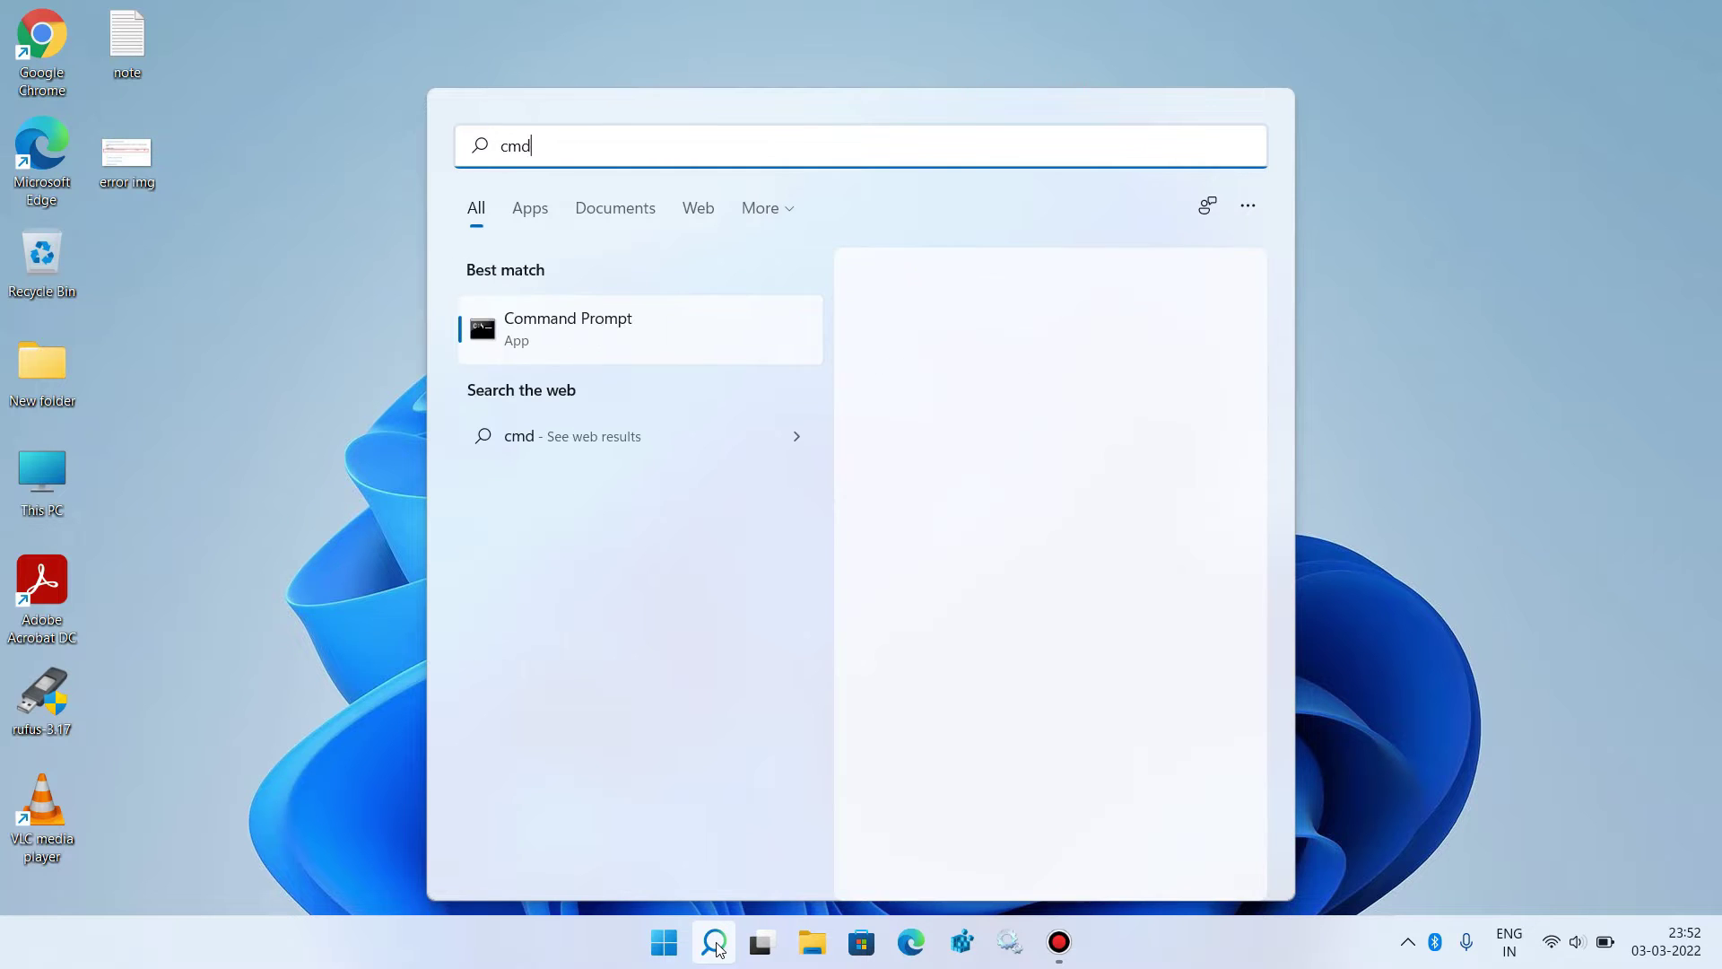
right_click(678, 334)
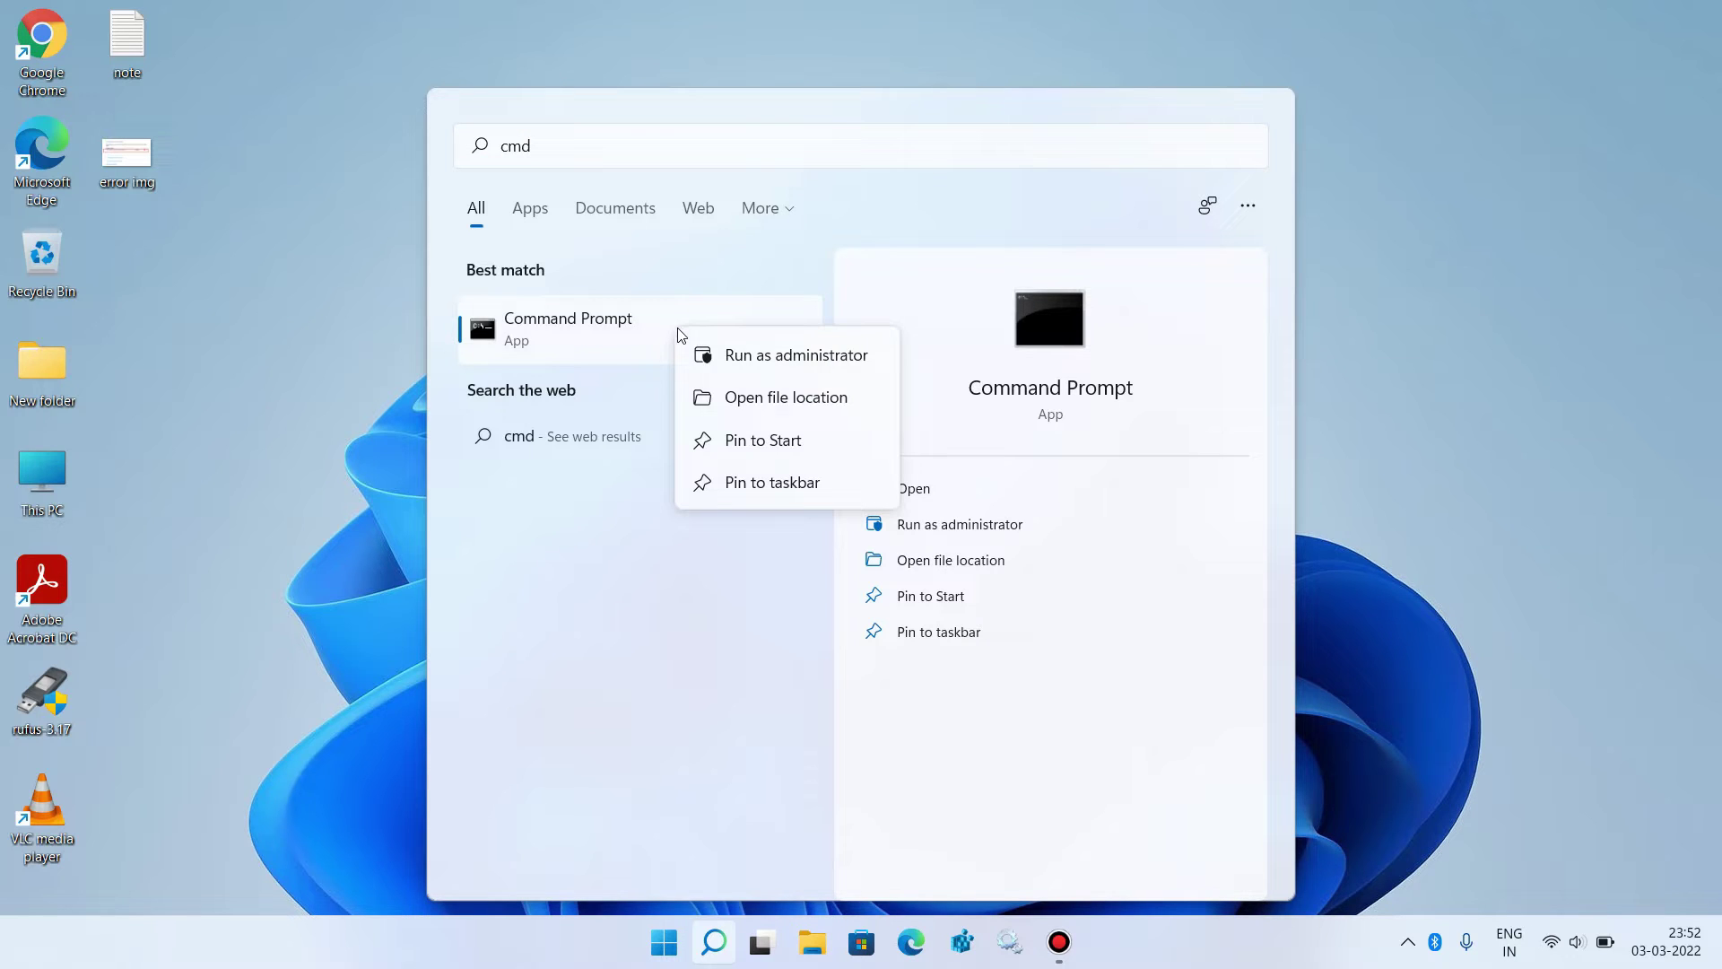
click(760, 357)
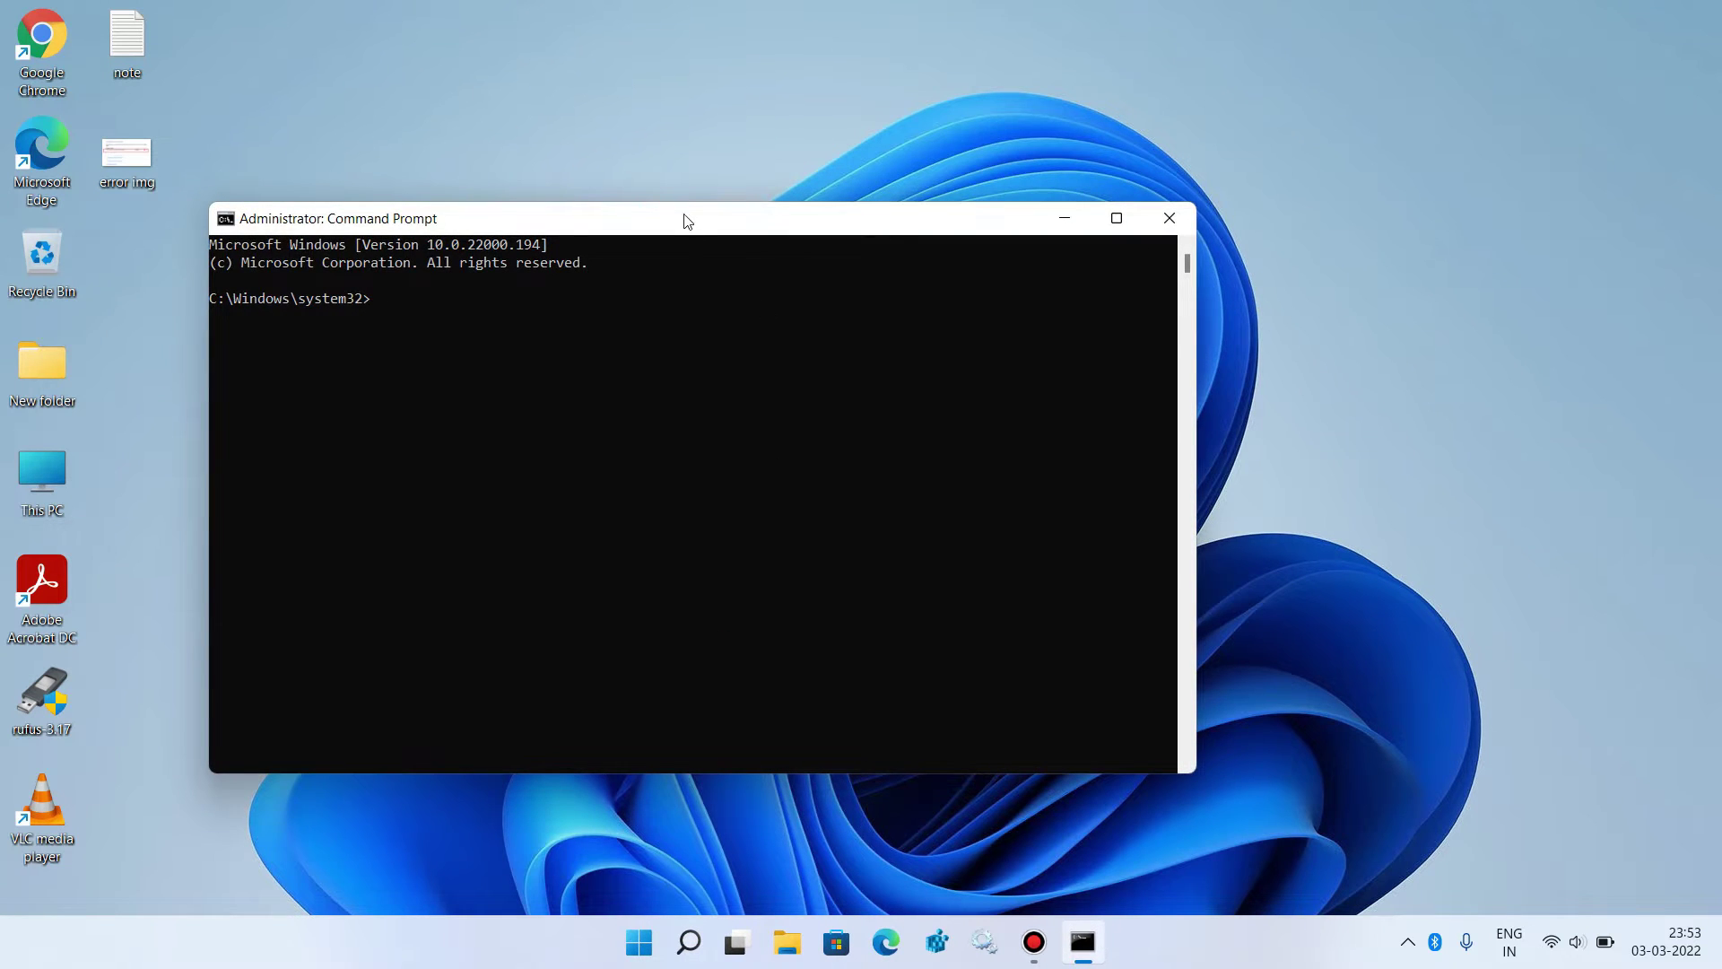
- Run 'netsh winsock reset' in the administrator console to reset the Winsock catalog
drag(687, 220, 819, 184)
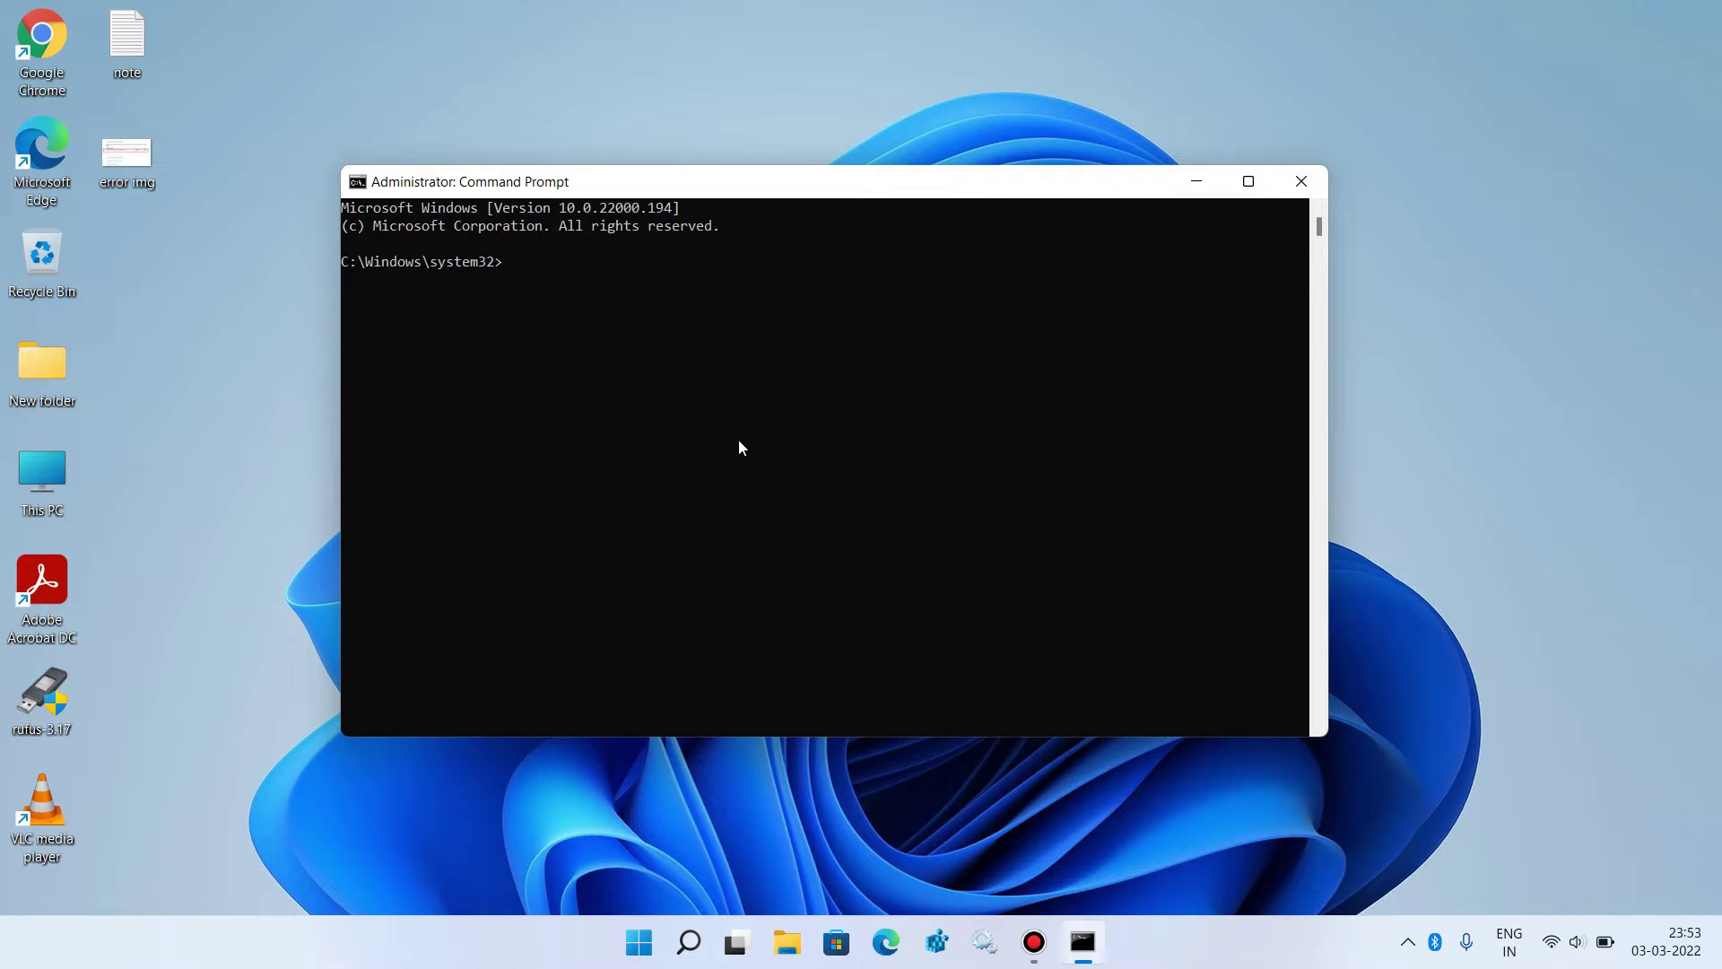
text(netsh winsock reset)
key(Return)
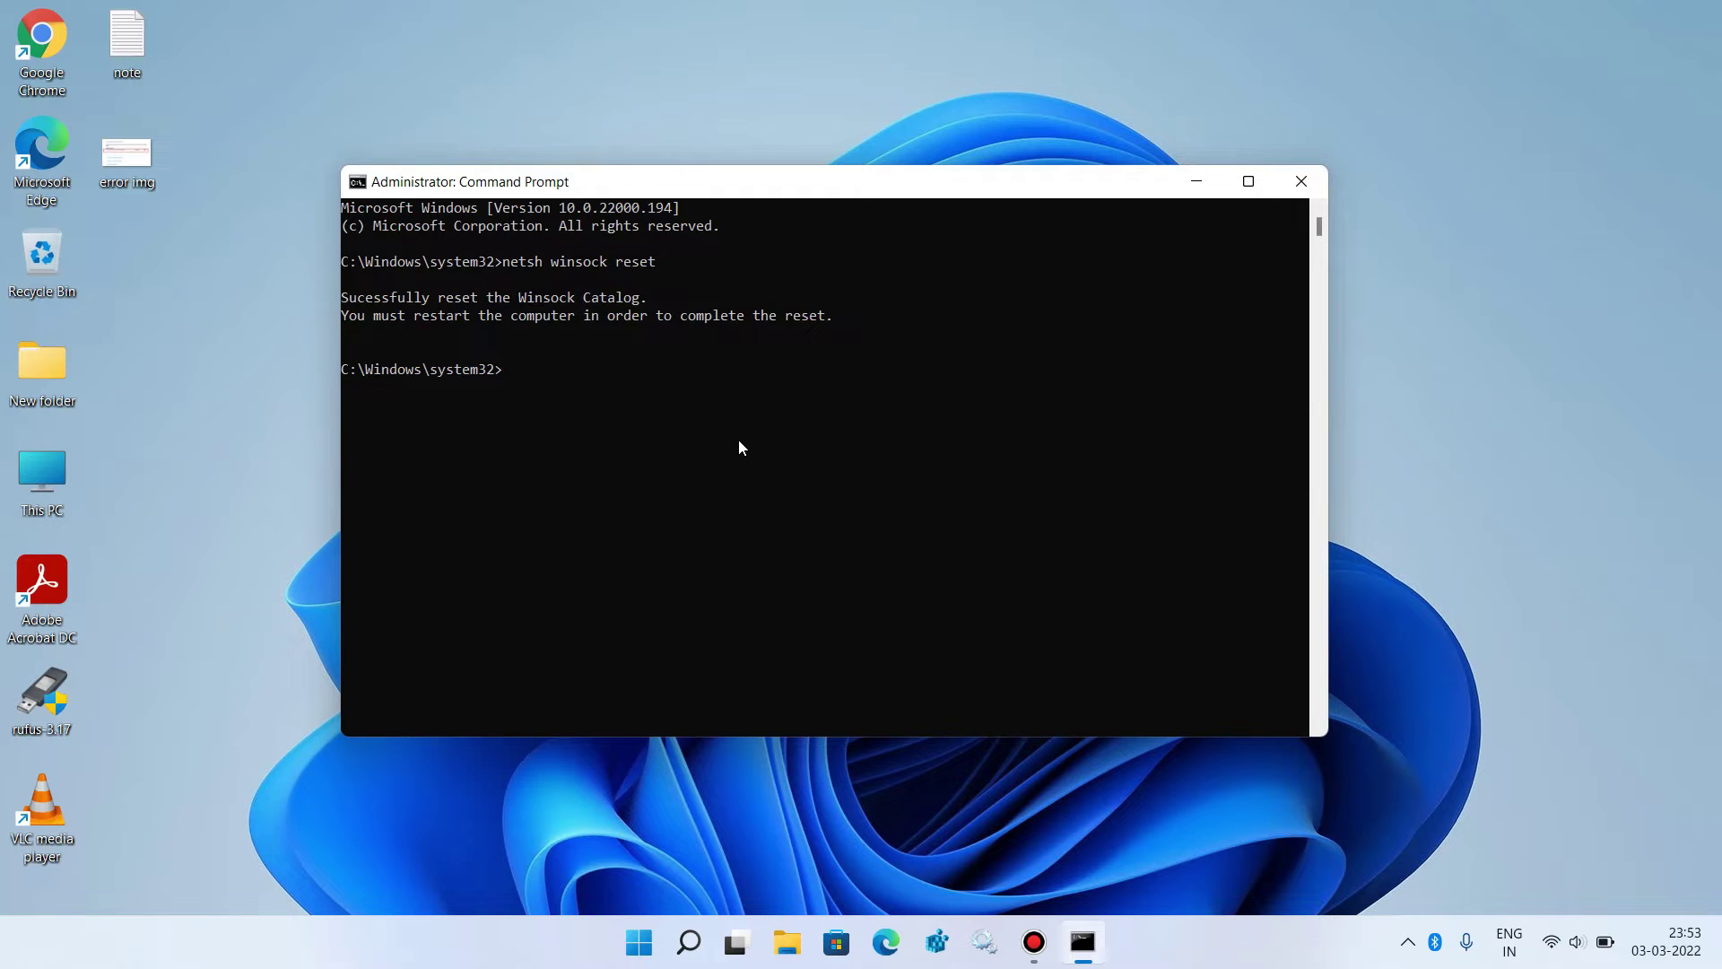
- Run 'netsh int ip reset' to reset TCP/IP, then exit the console
text(netsh int ip reset)
key(Return)
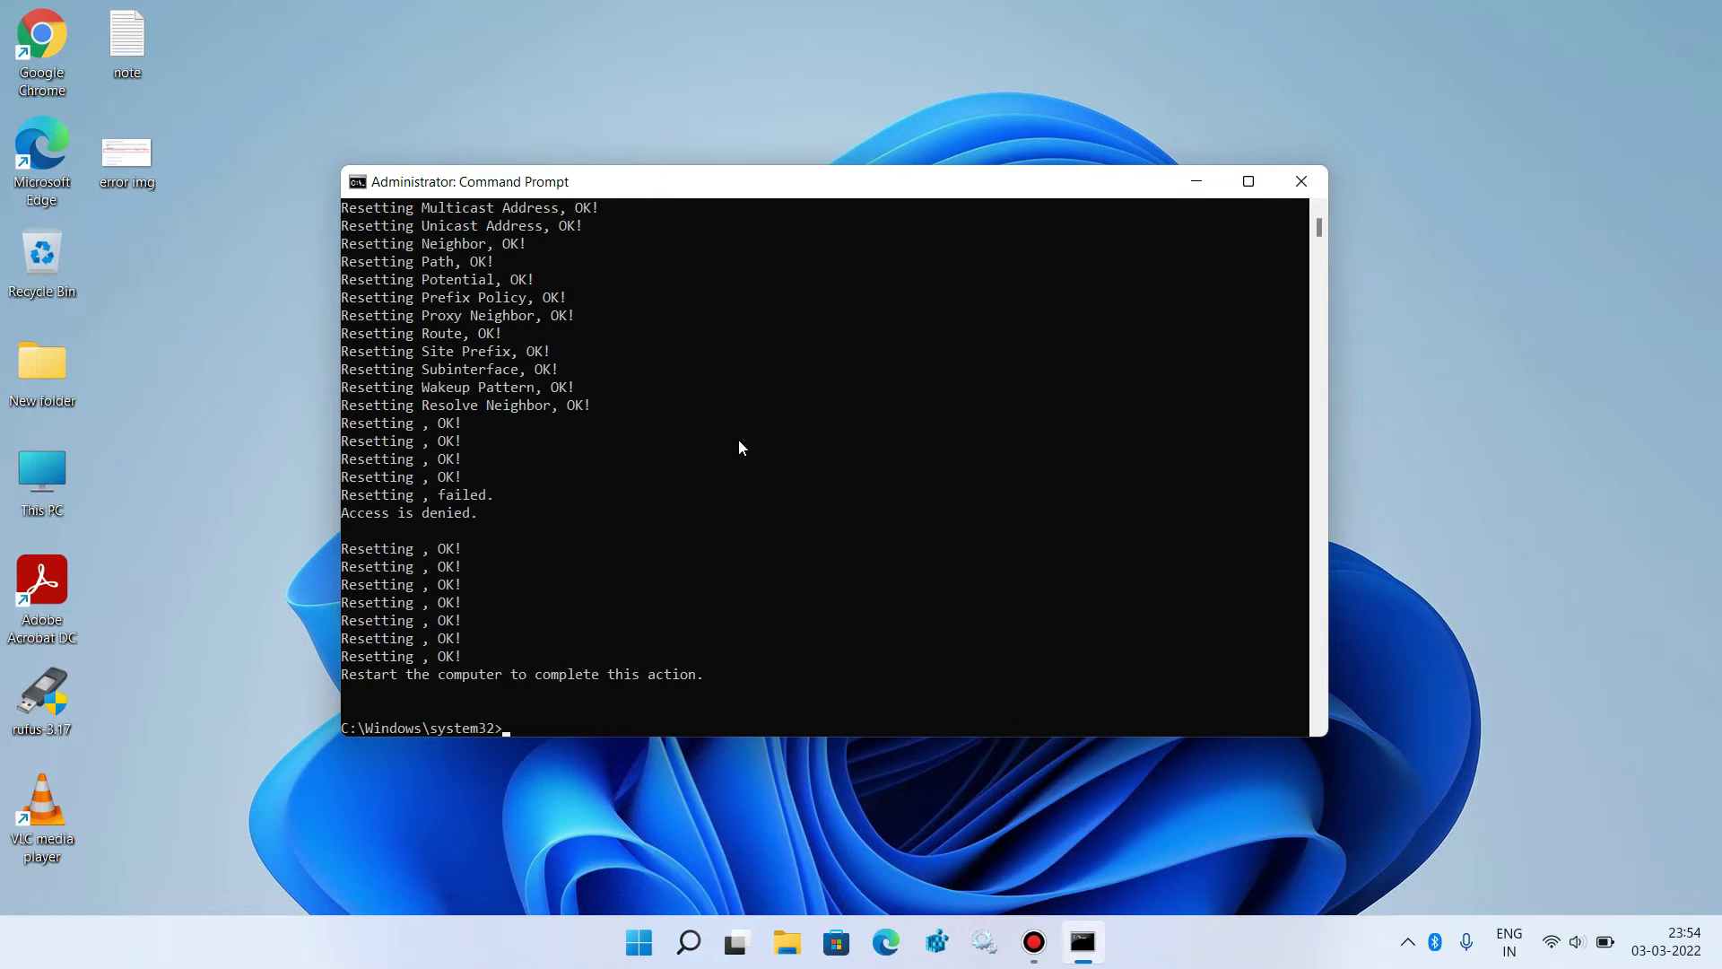
scroll(739, 446, down, 2)
text(exit)
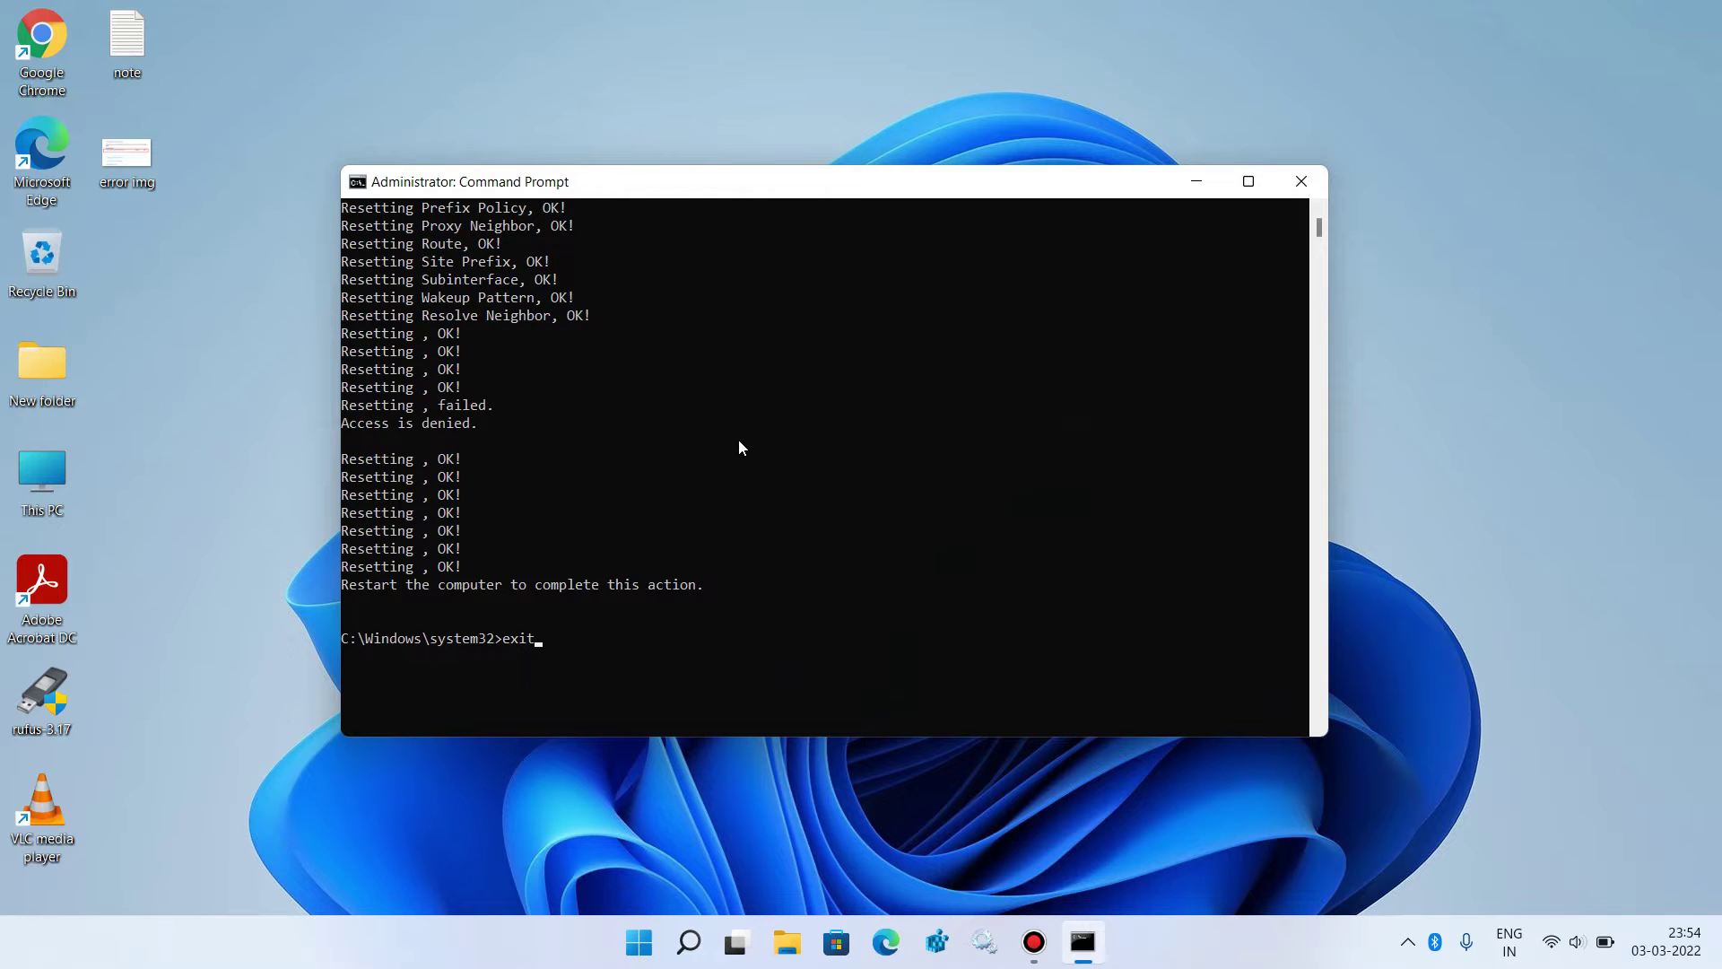
key(Return)
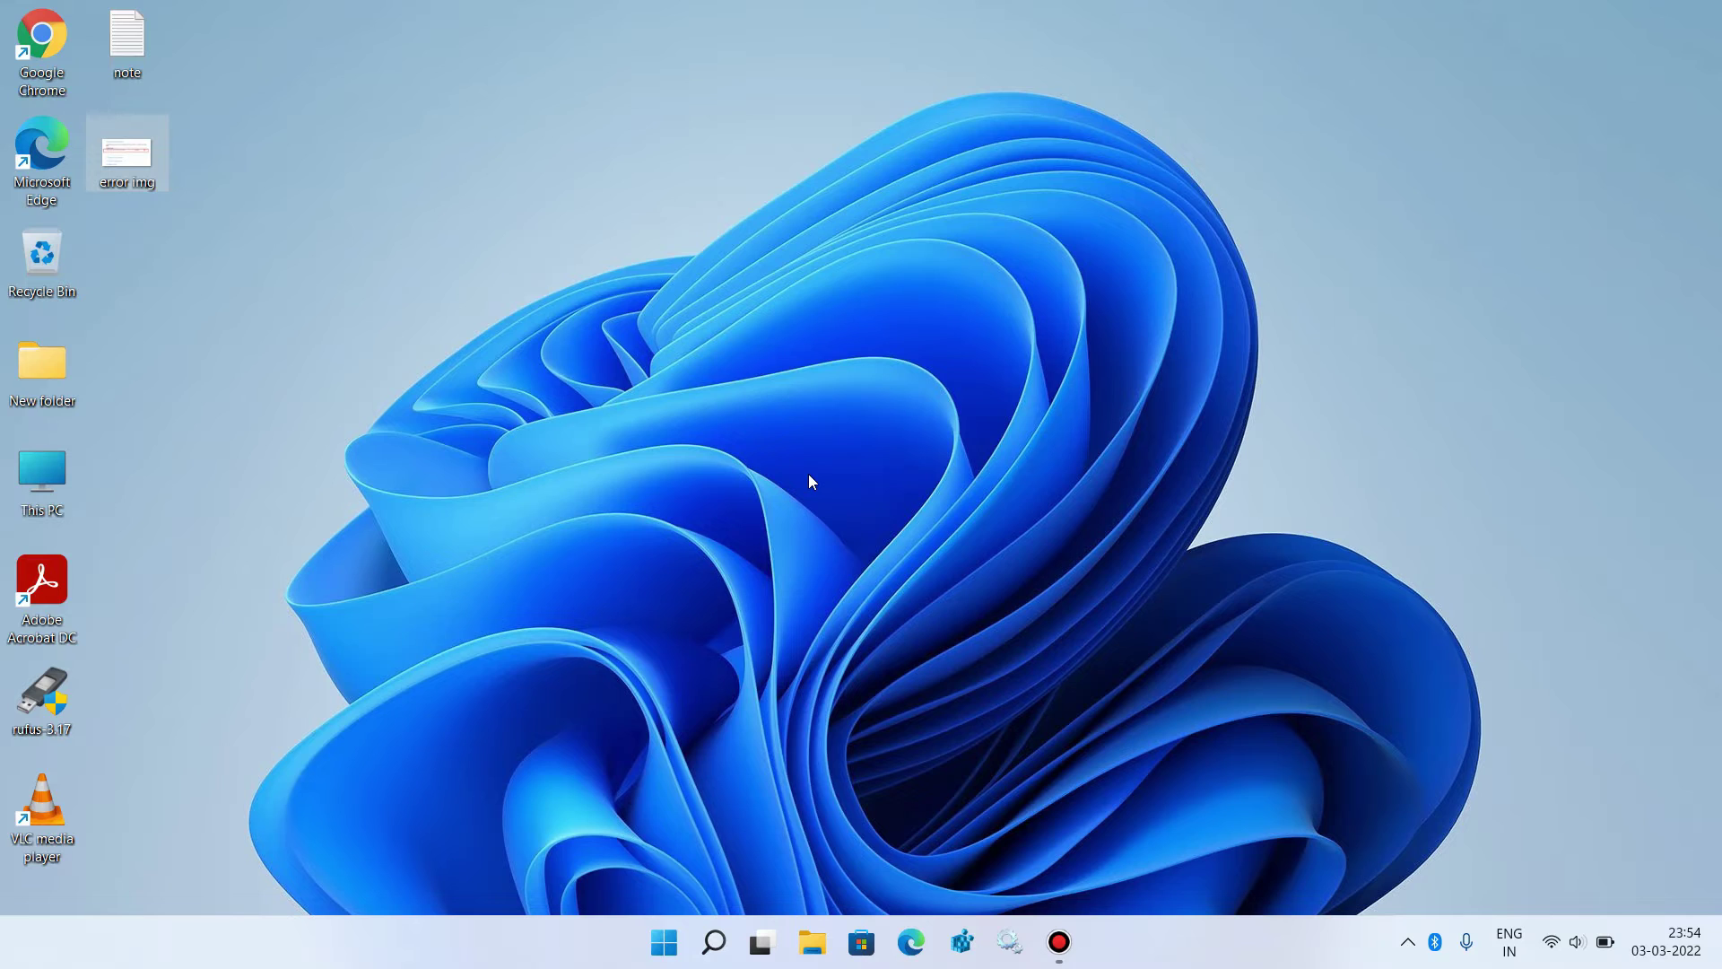
- Start Command Prompt again as administrator from a 'cmd' search
click(714, 942)
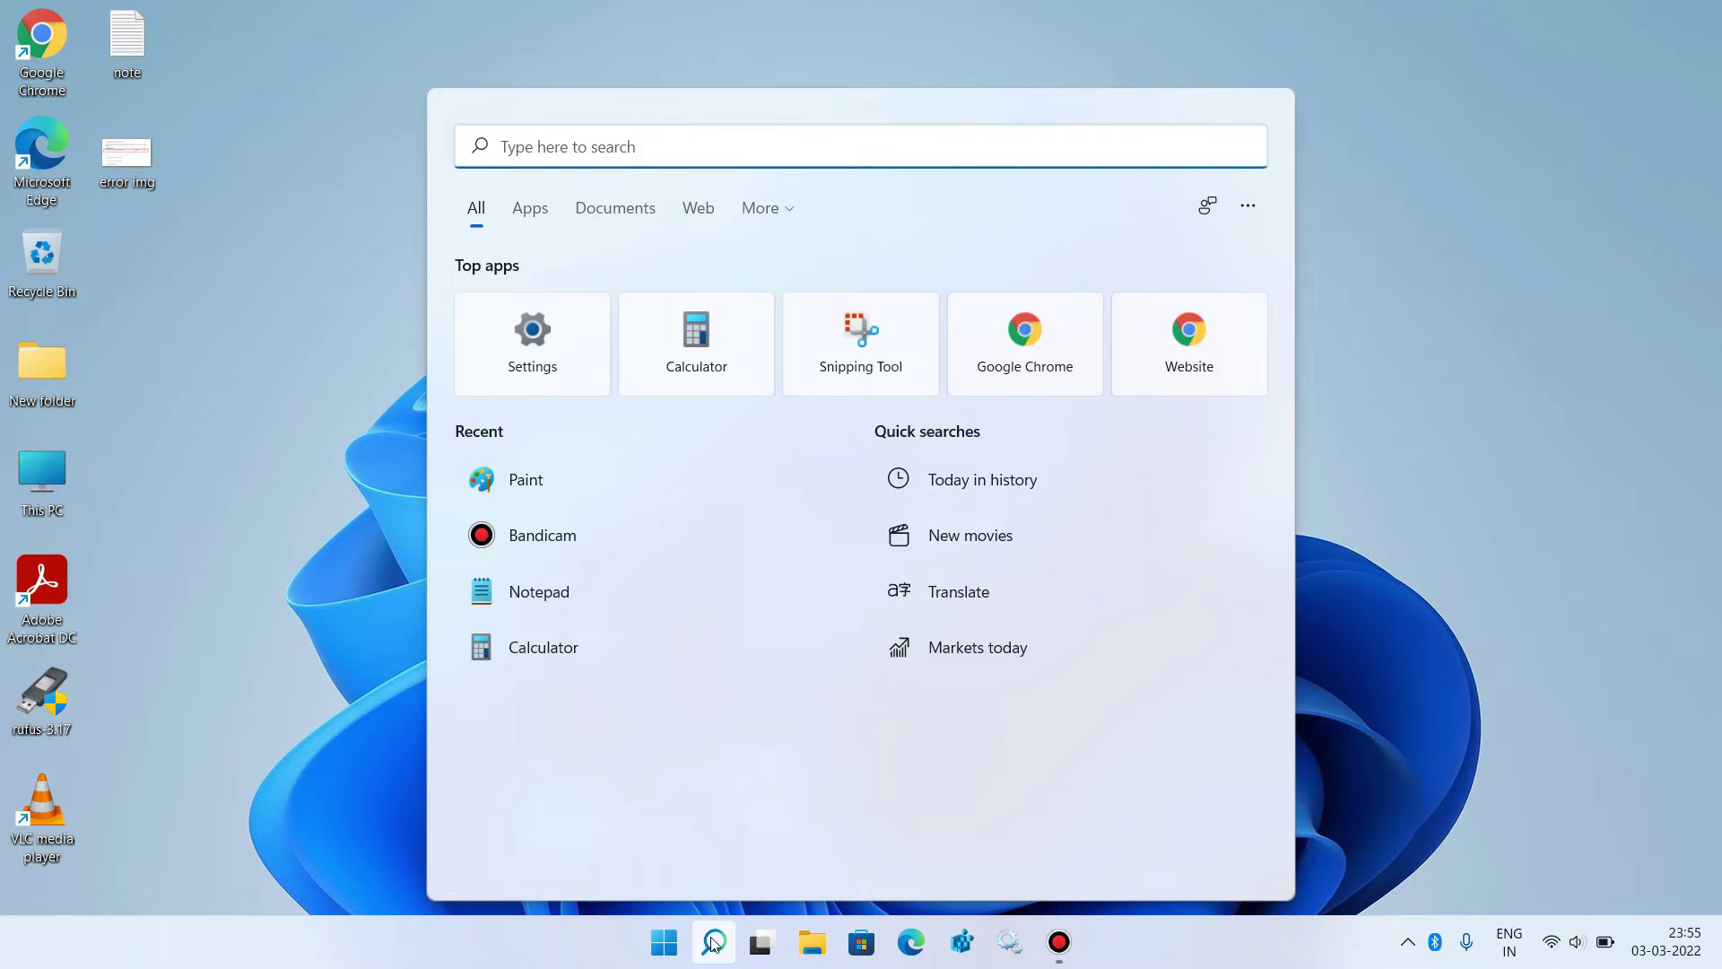
text(cmd)
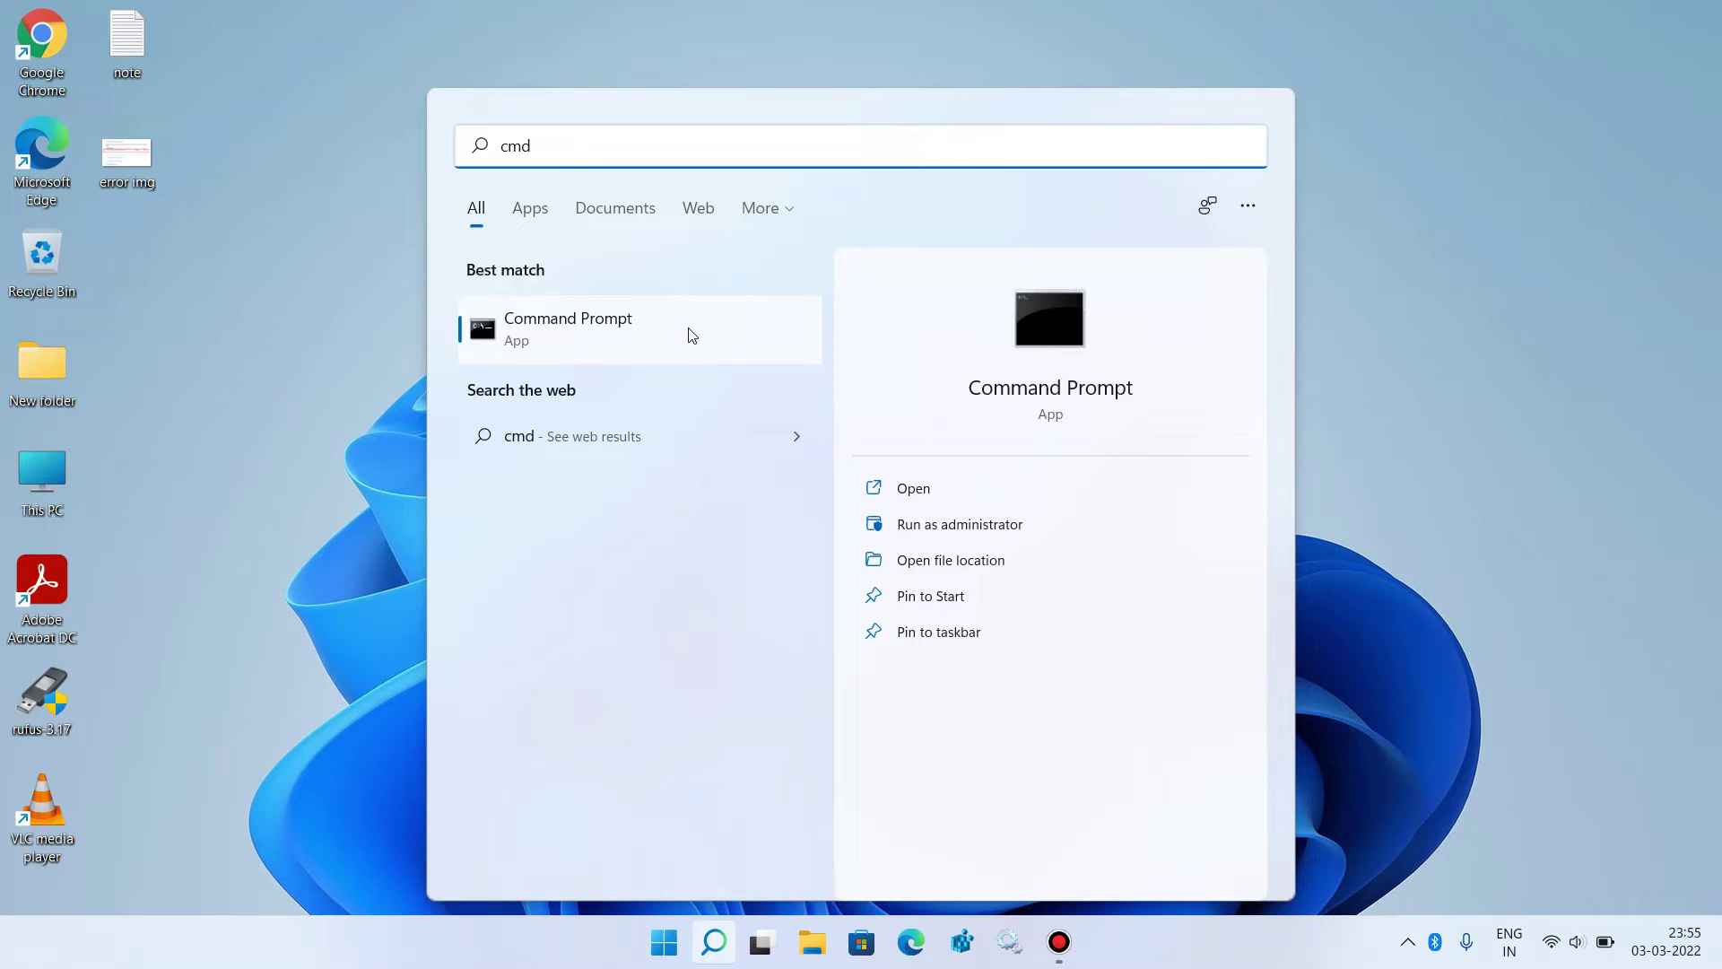
right_click(663, 343)
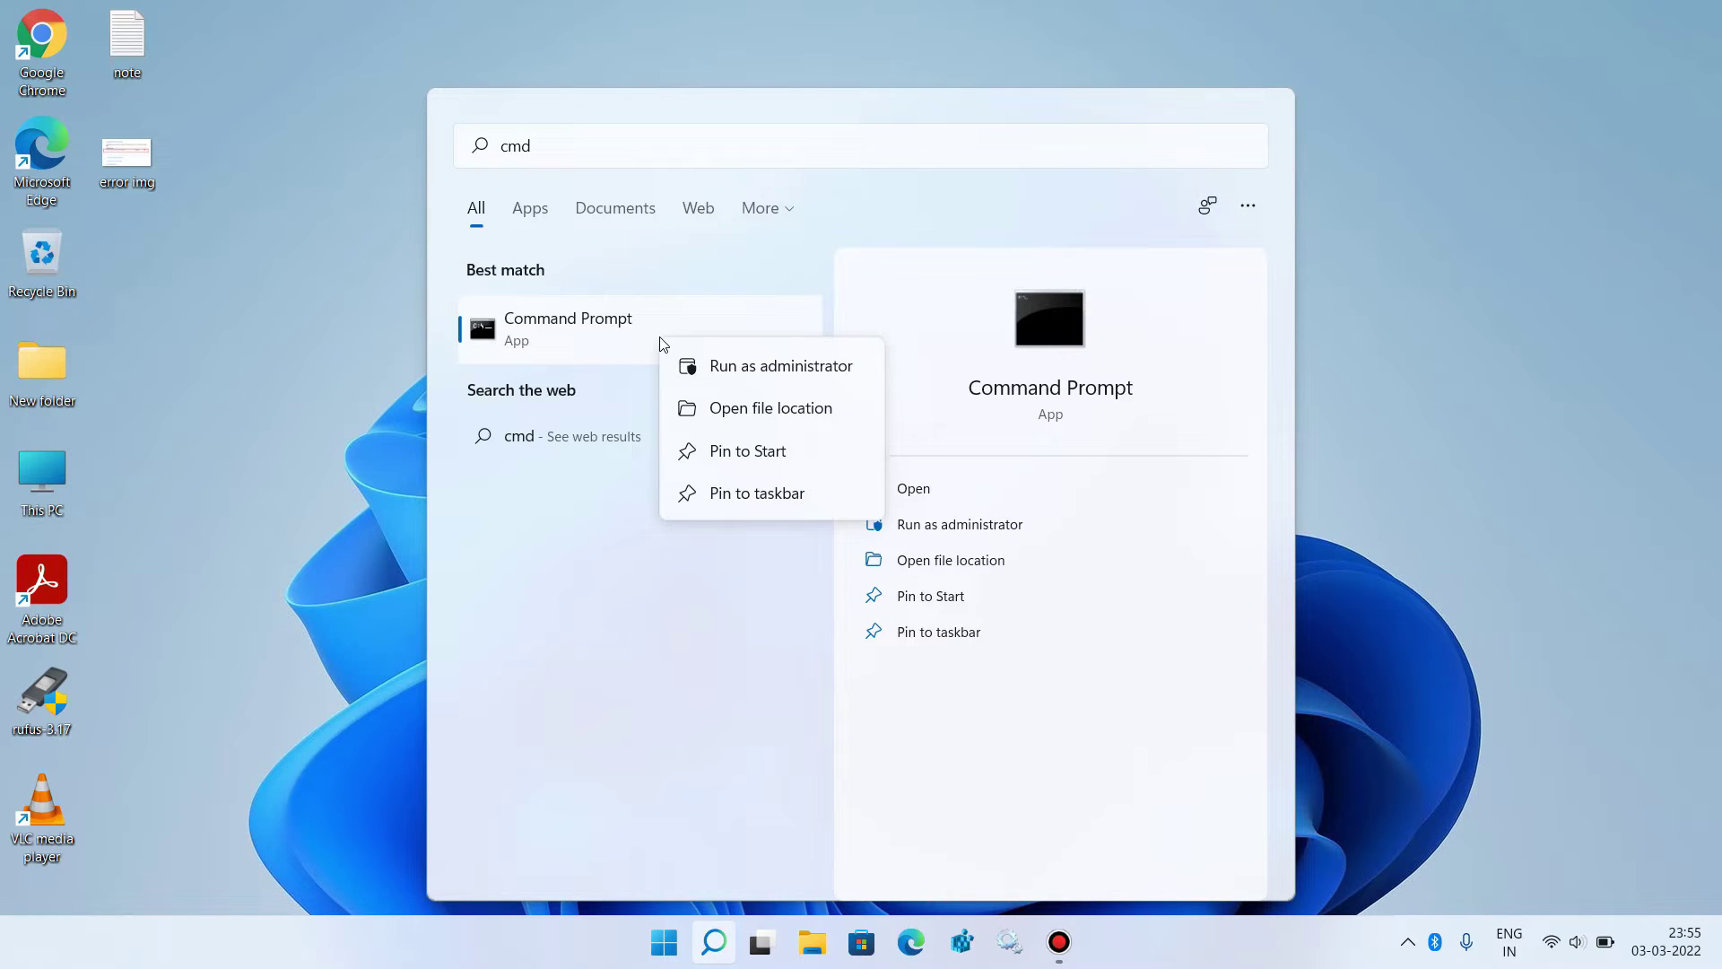
click(723, 381)
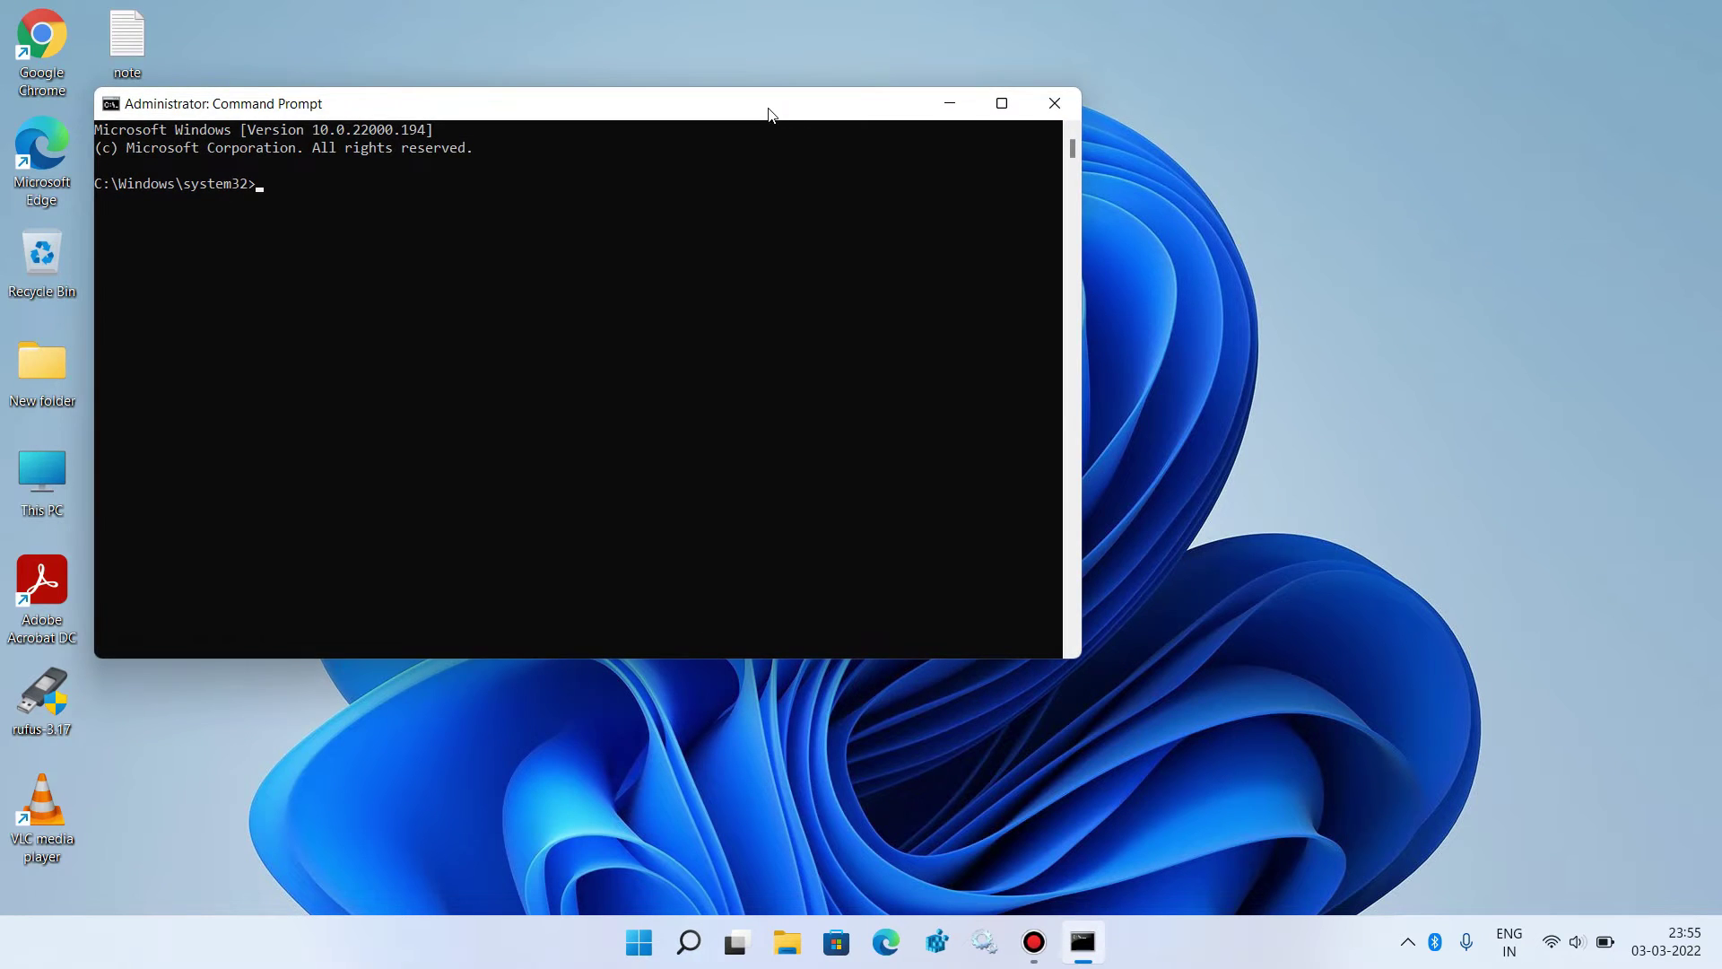
- Release the adapter's IP address with 'ipconfig /release'
drag(768, 107, 1022, 149)
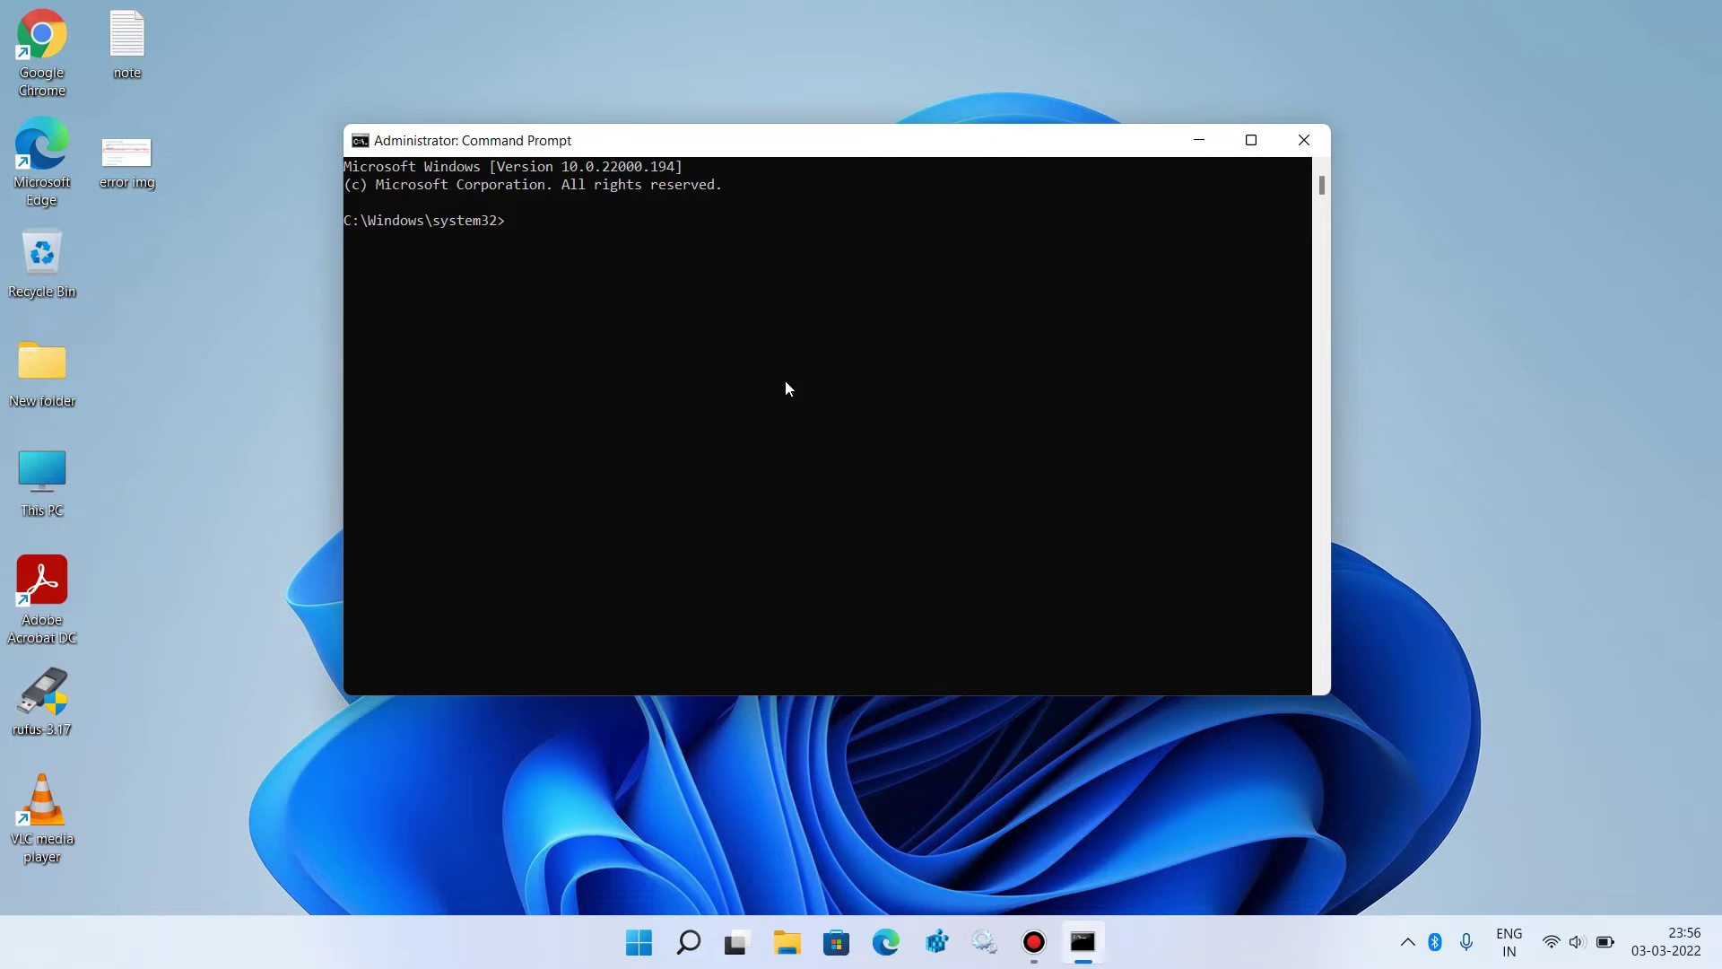
text(ipconfig /release)
key(Return)
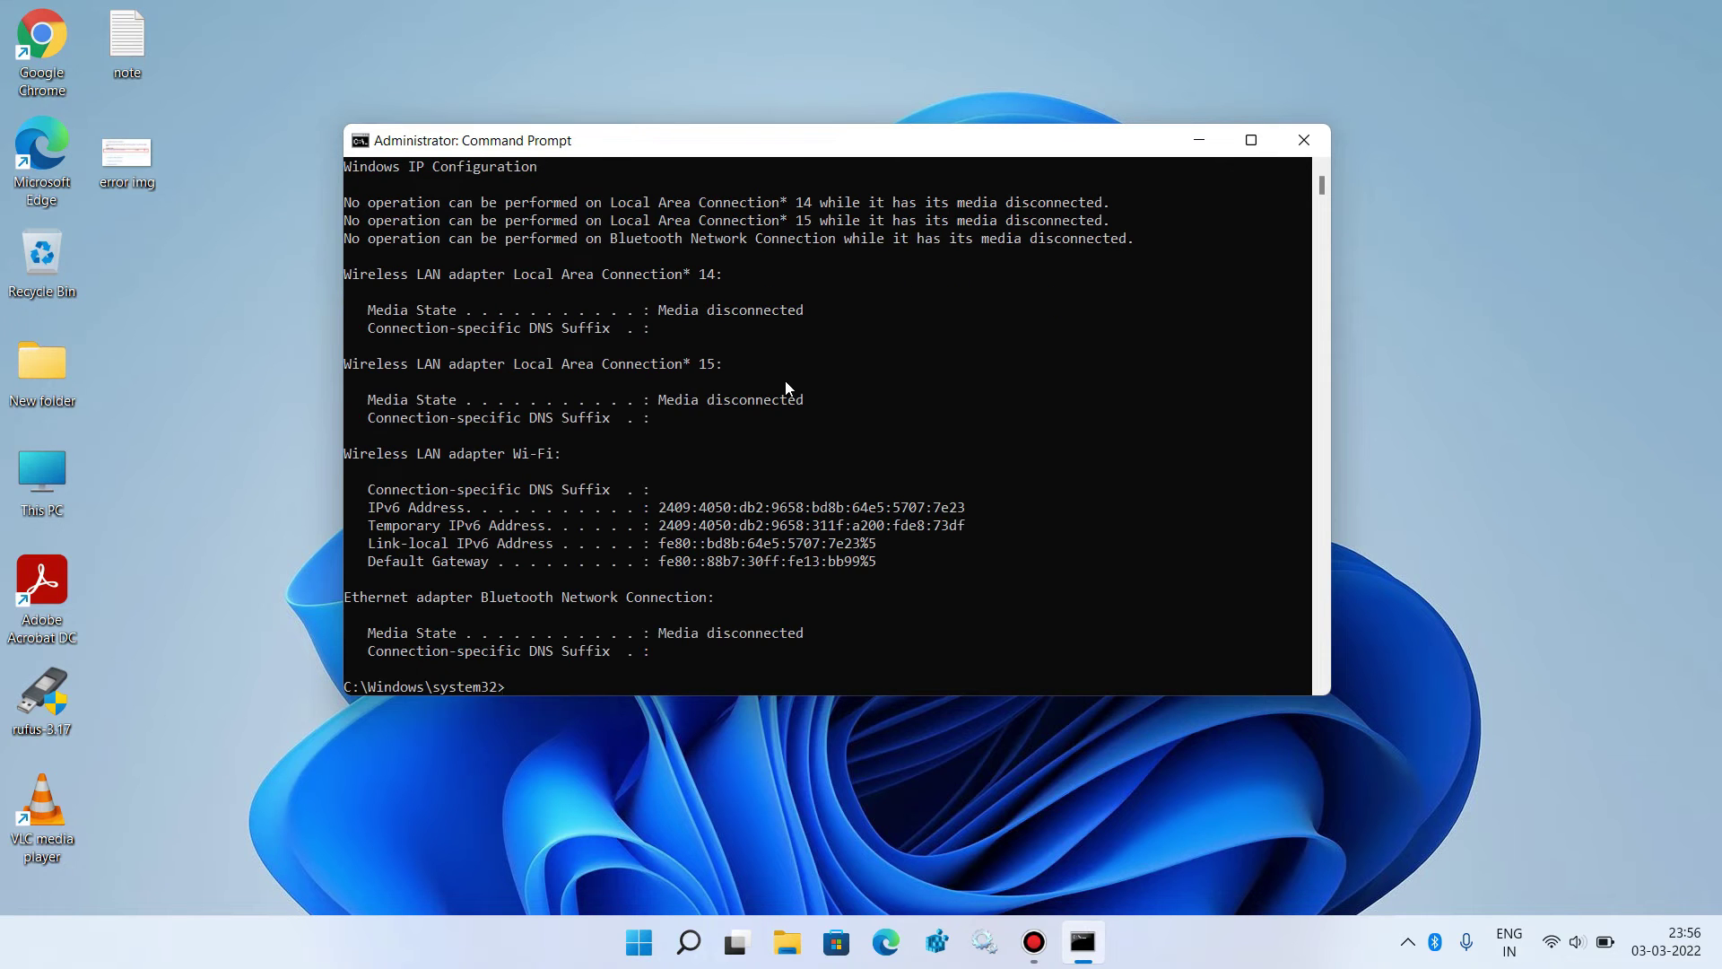
scroll(787, 387, down, 3)
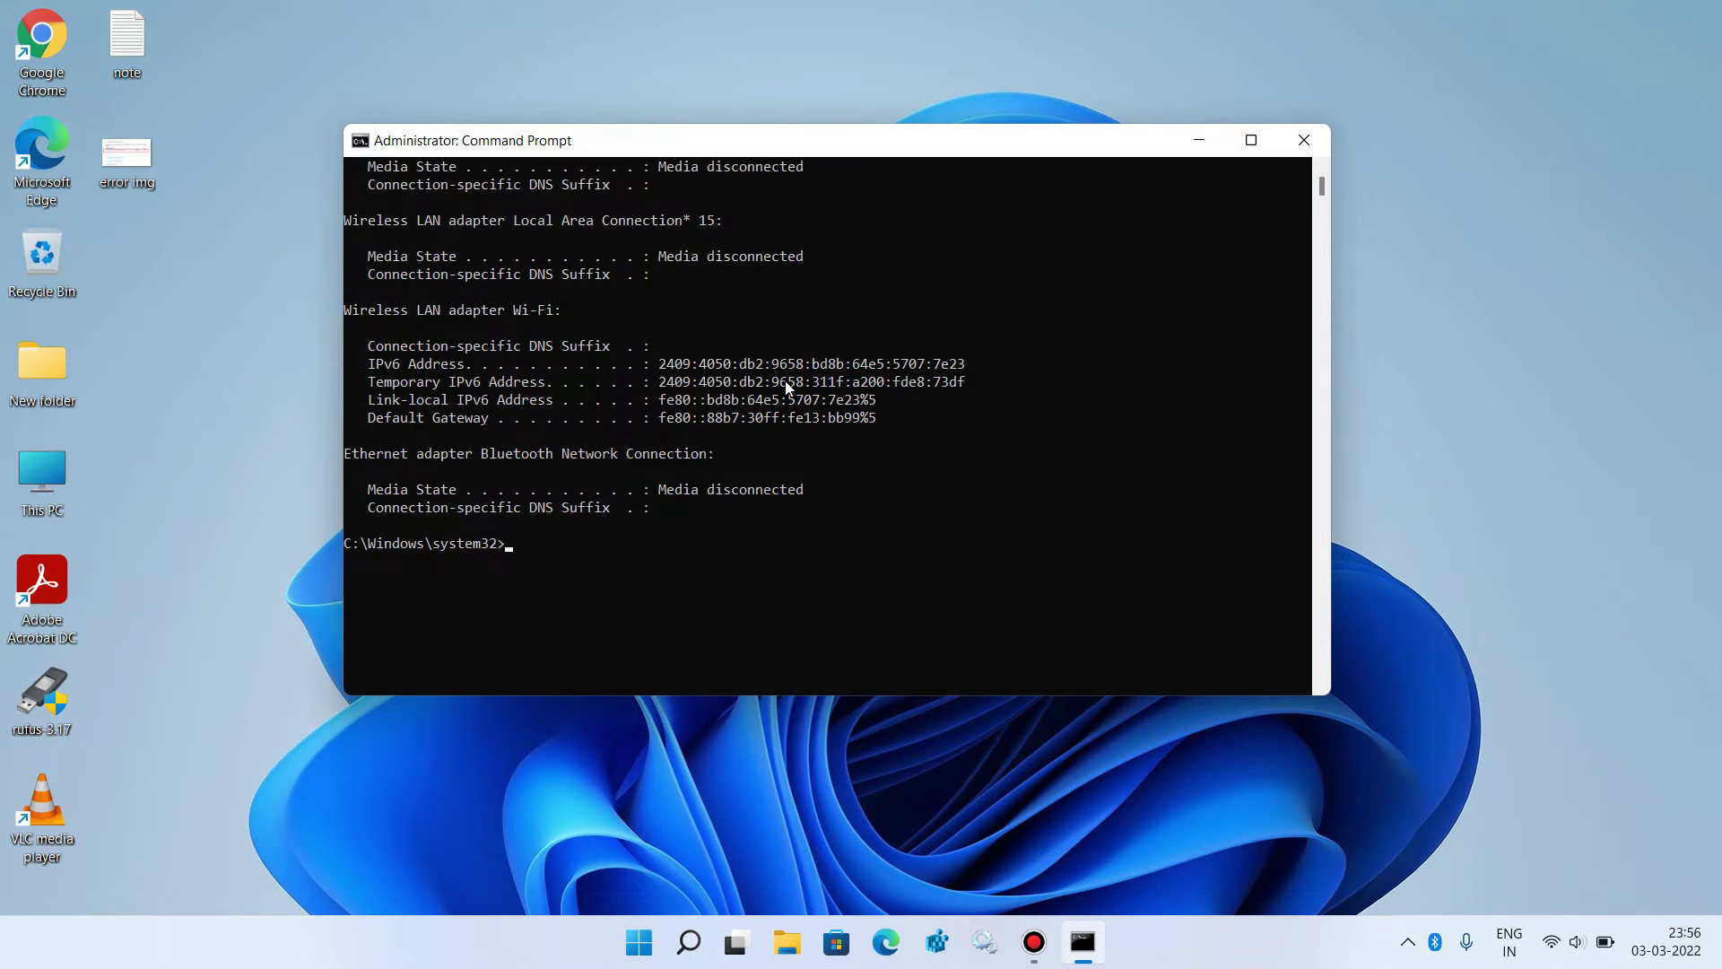
- Flush the DNS resolver cache with 'ipconfig /flushdns'
text(ipconfig /flushdns)
key(Return)
scroll(786, 387, down, 3)
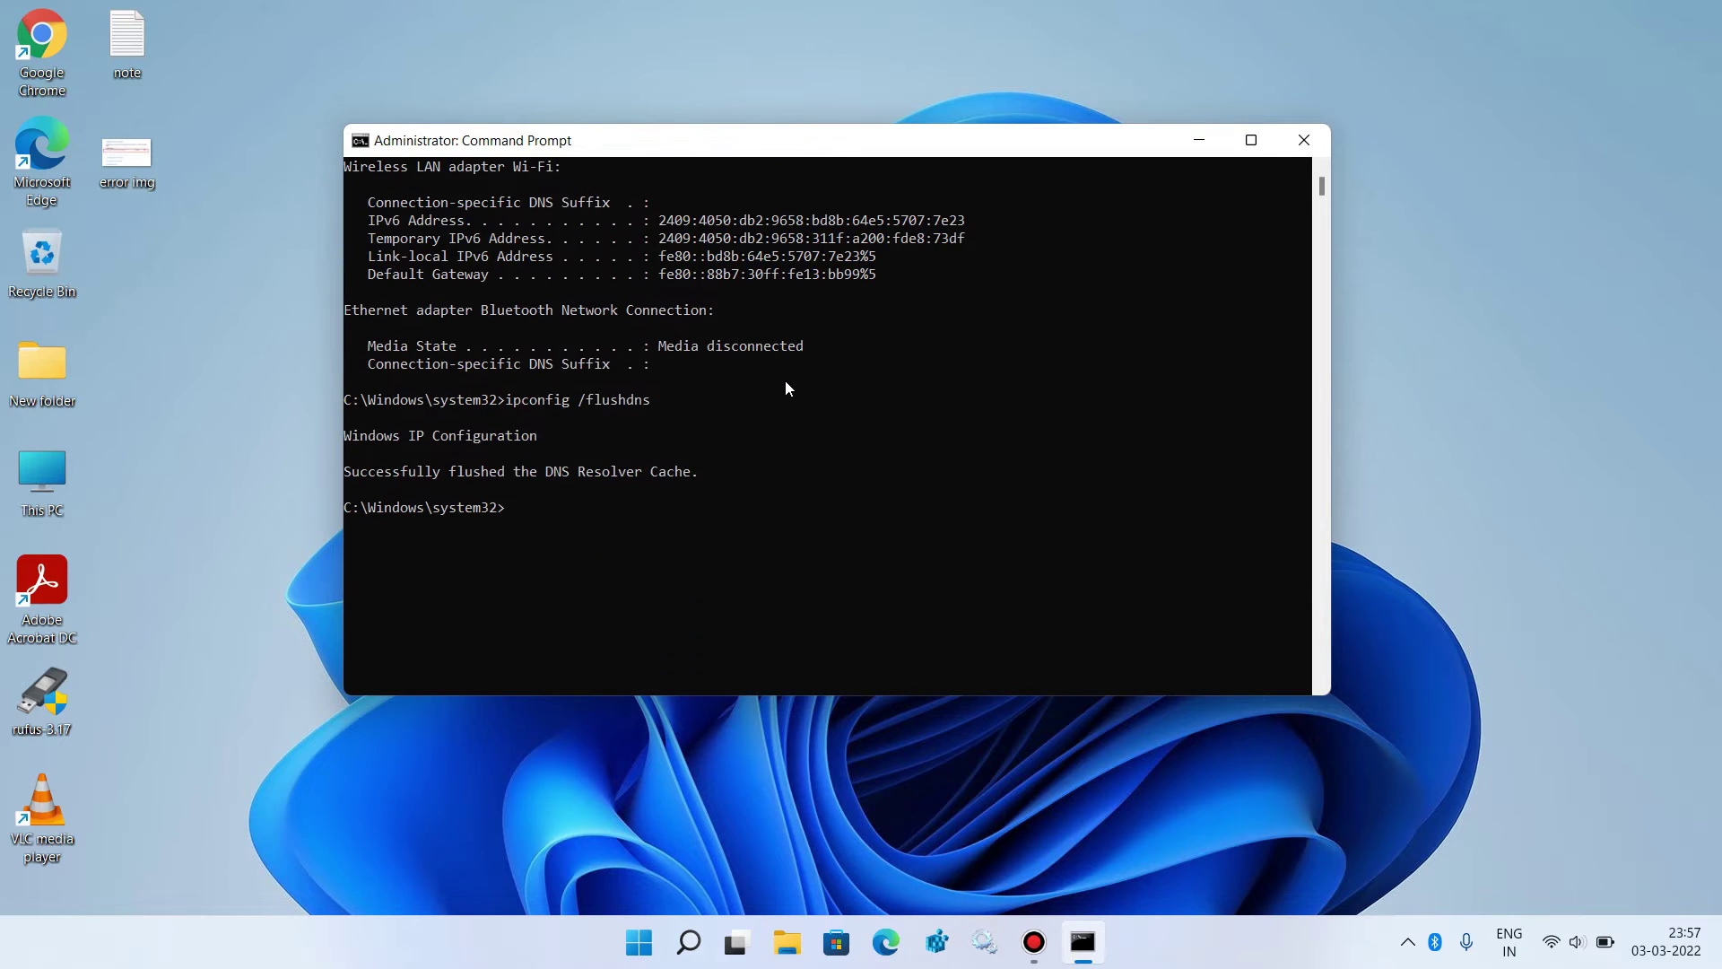
- Run 'ipconfig /renew' so Wi-Fi gets 192.168.43.32, then exit the console
text(ipconfig /renew)
key(Return)
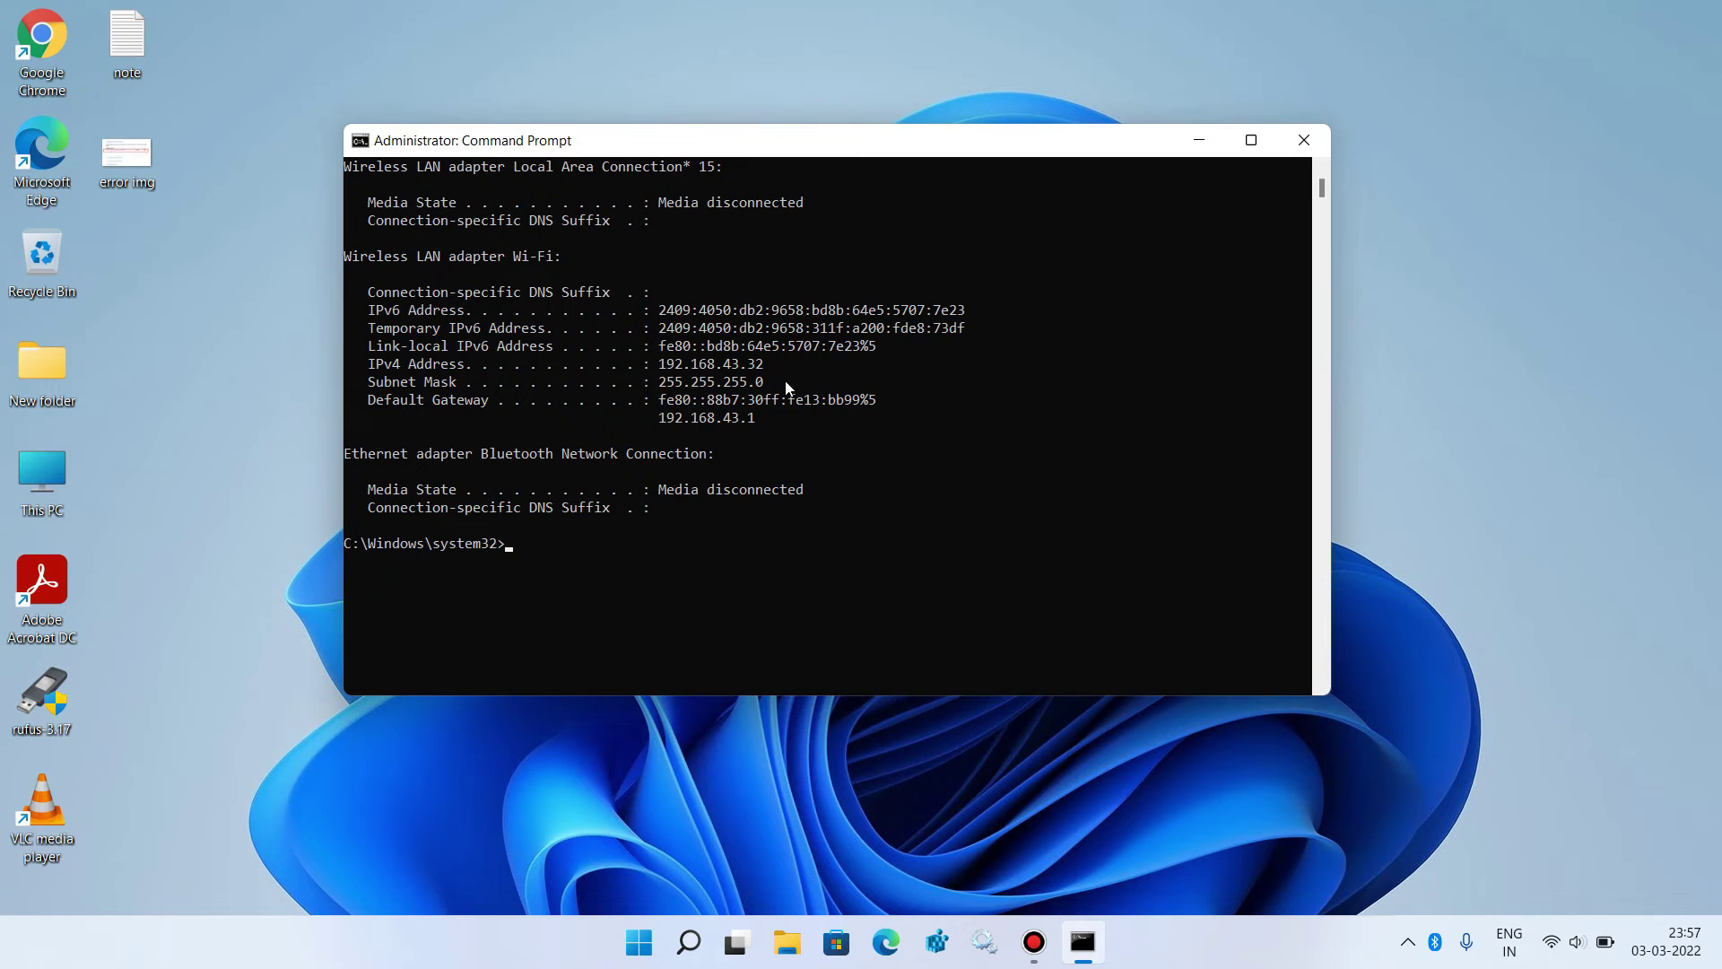
text(exit)
key(Return)
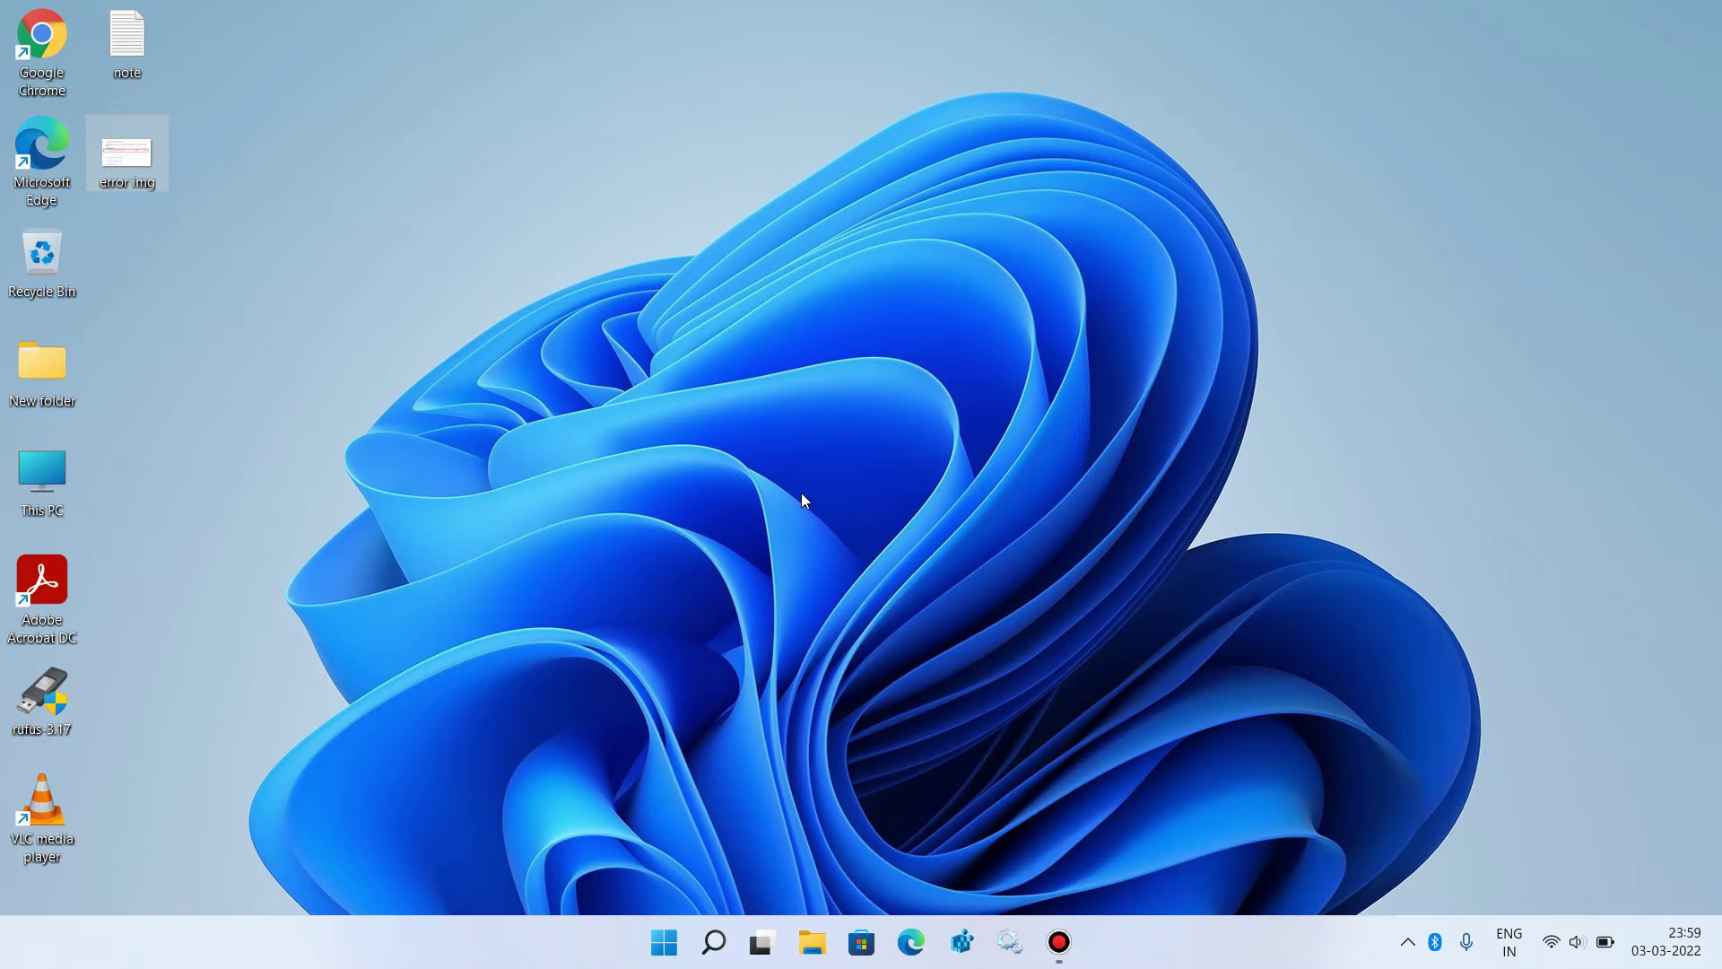
- Open Settings at Network & internet > Advanced network settings to list the adapters
right_click(664, 939)
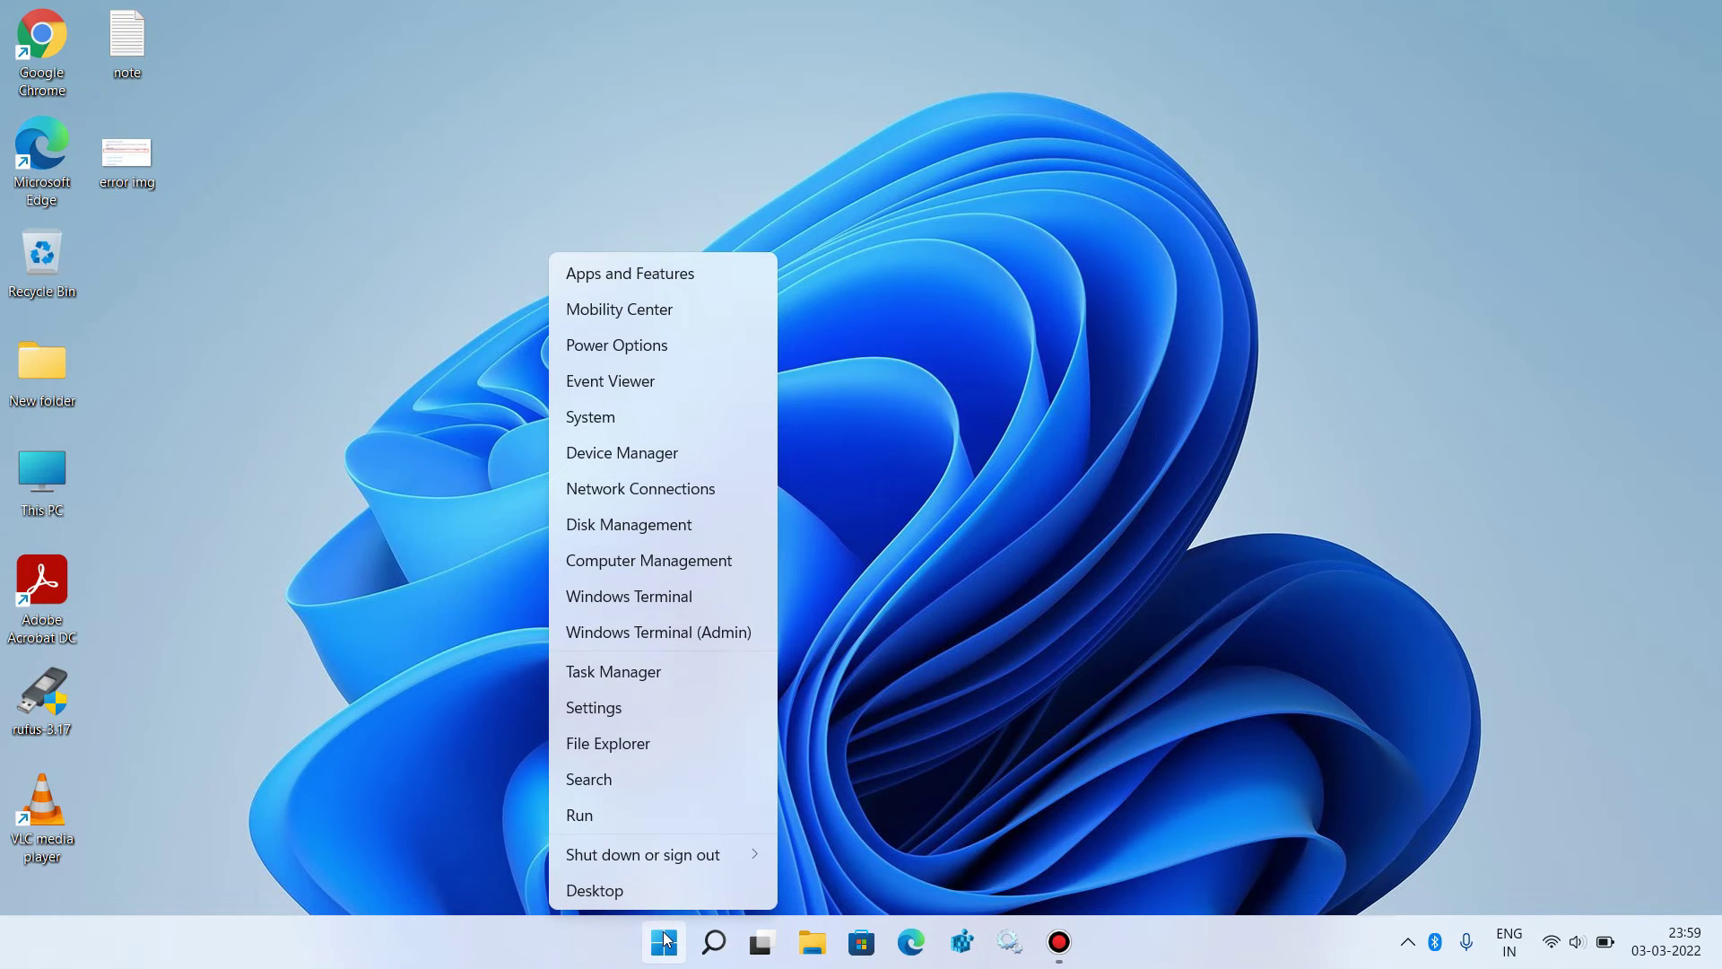
click(626, 704)
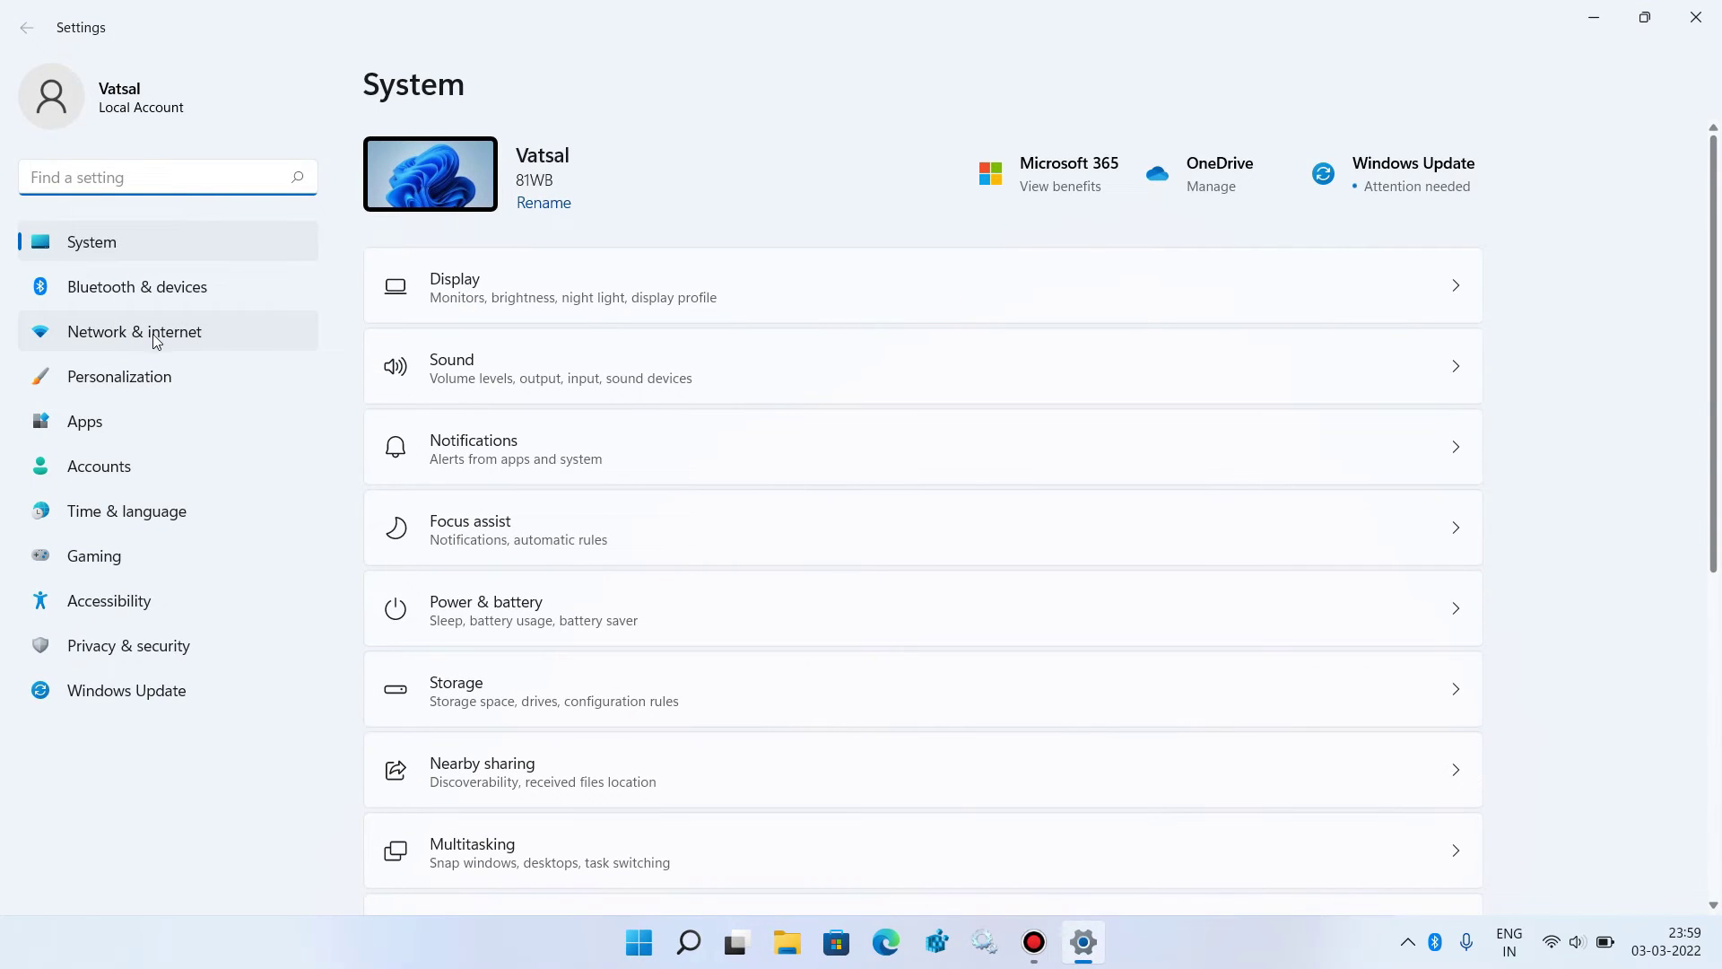
click(221, 328)
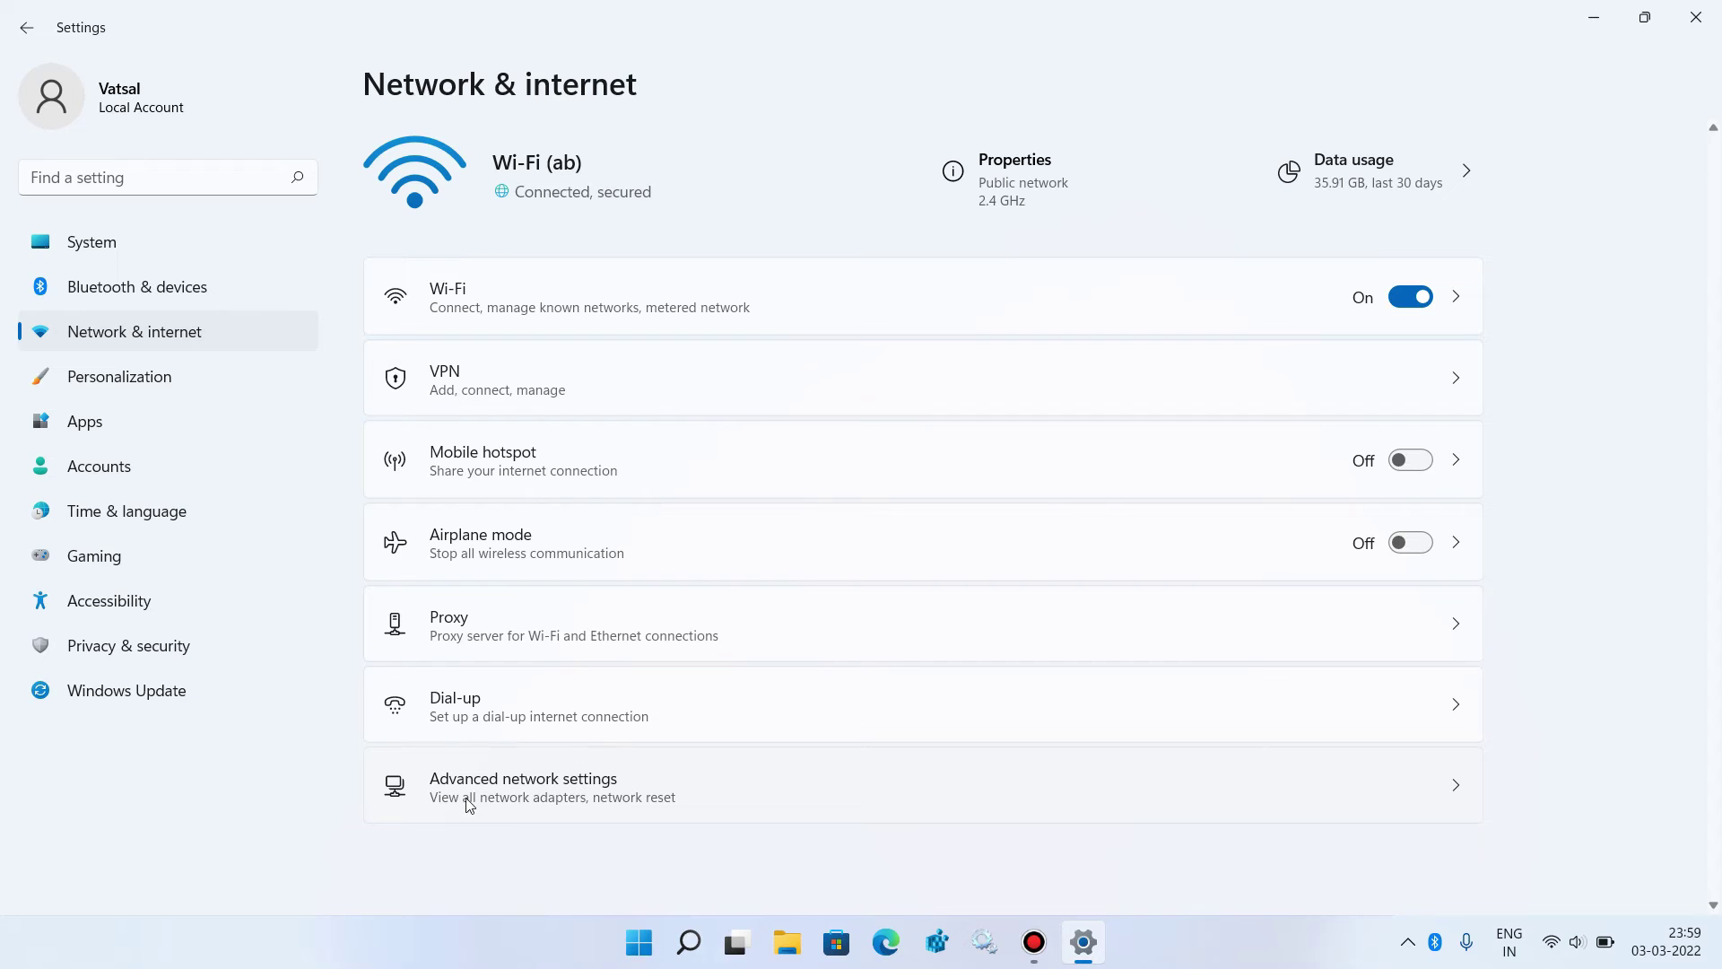
click(546, 793)
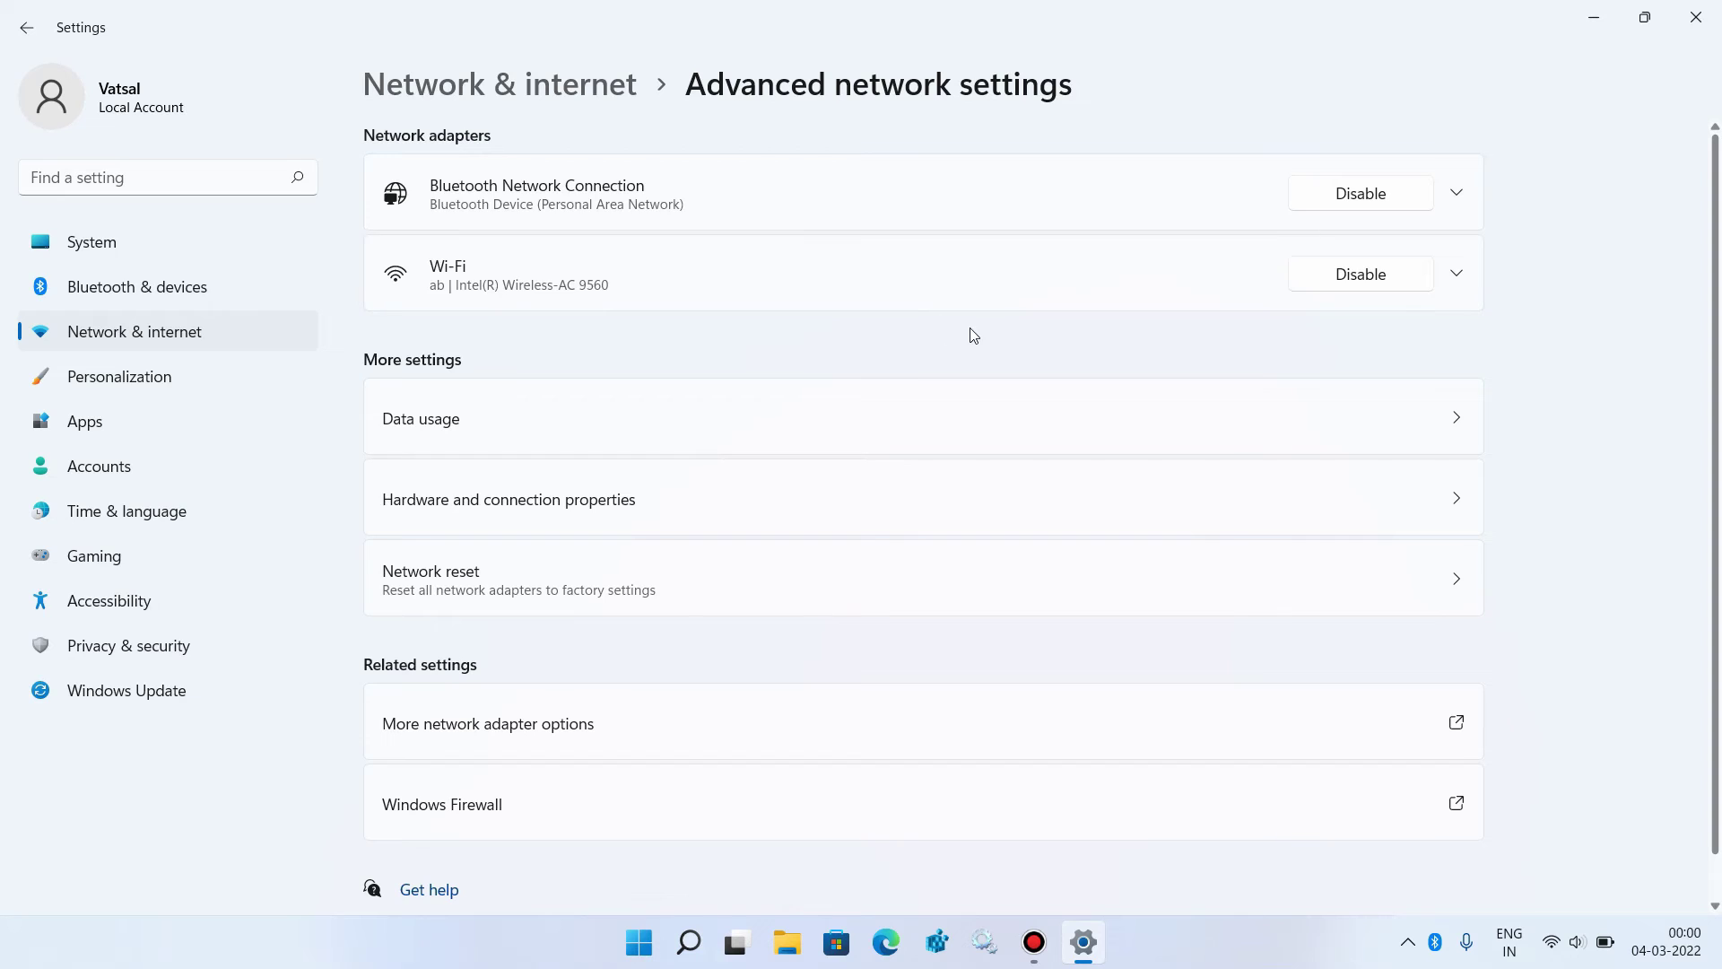
- Disable and re-enable the Wi-Fi adapter so it reconnects to 'ab'
click(1353, 286)
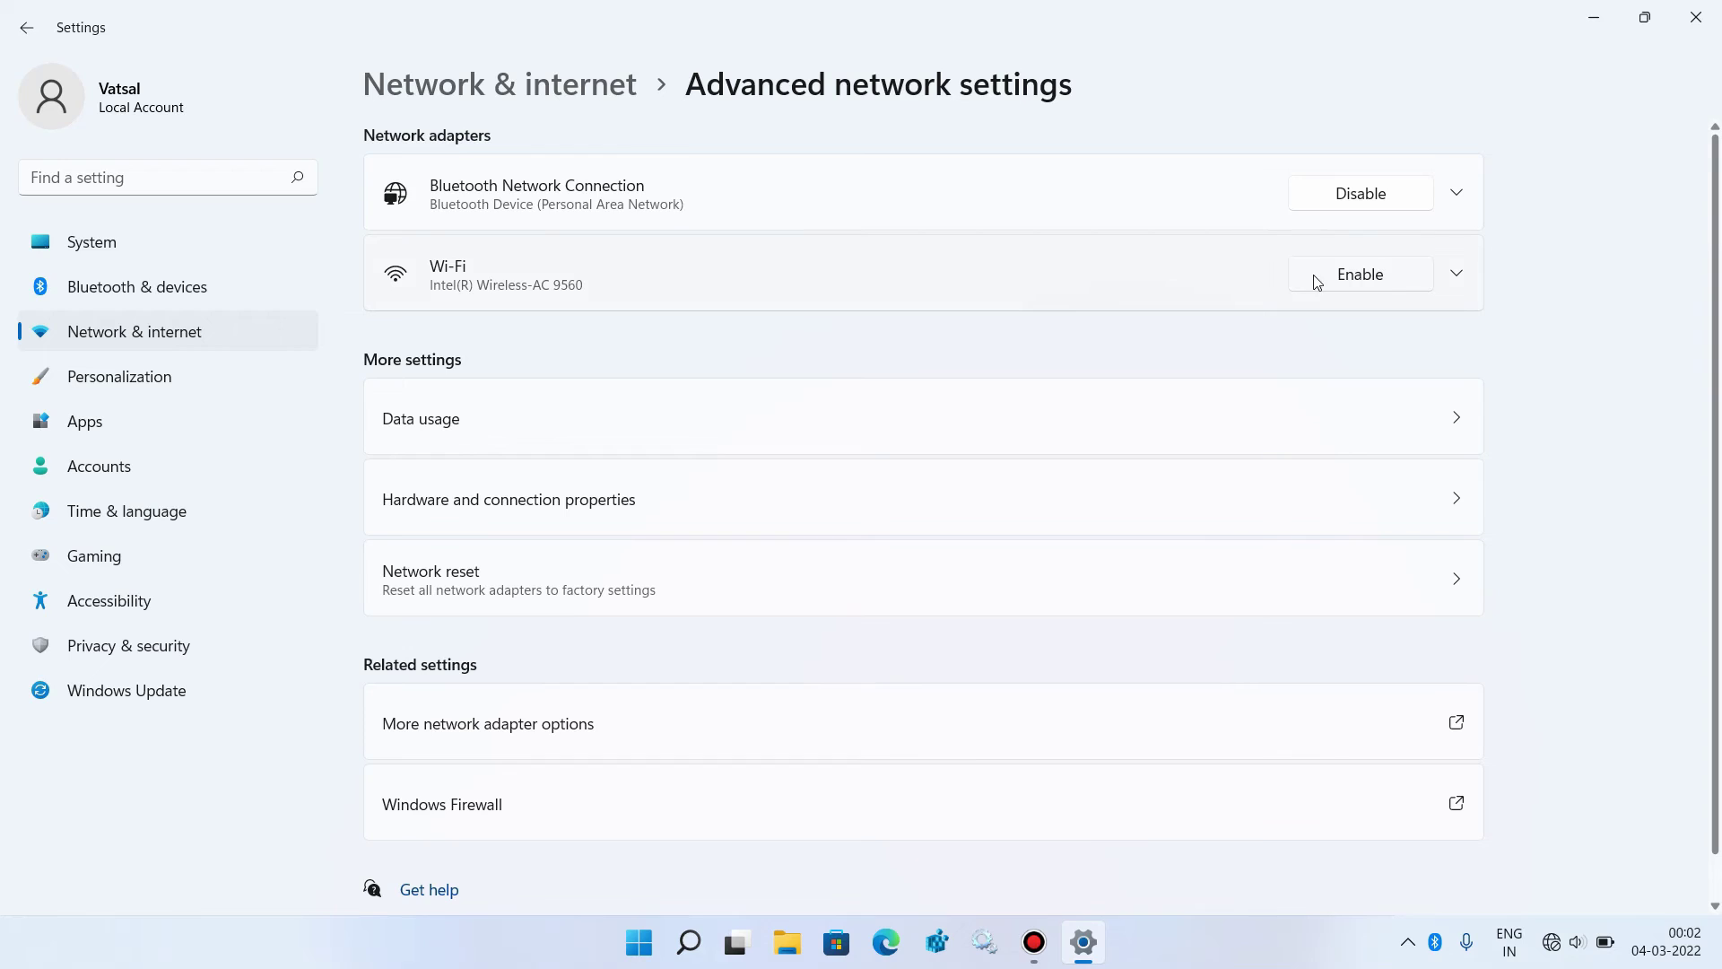
click(1348, 281)
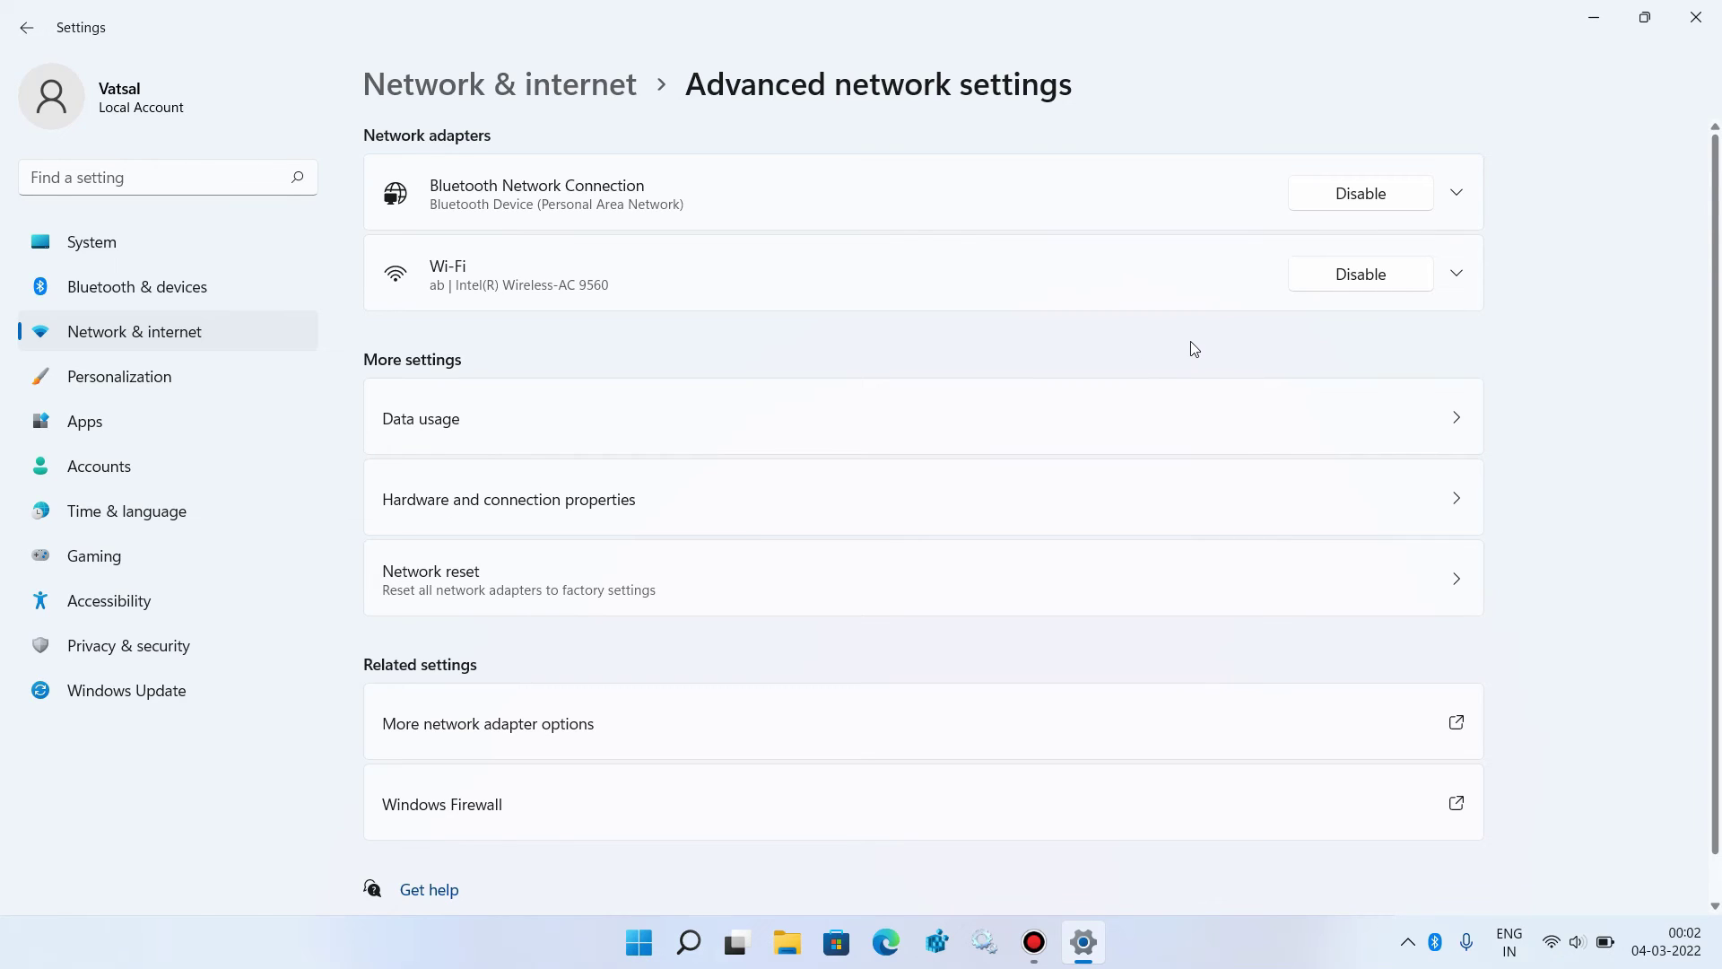
- Close the Settings window
click(1695, 17)
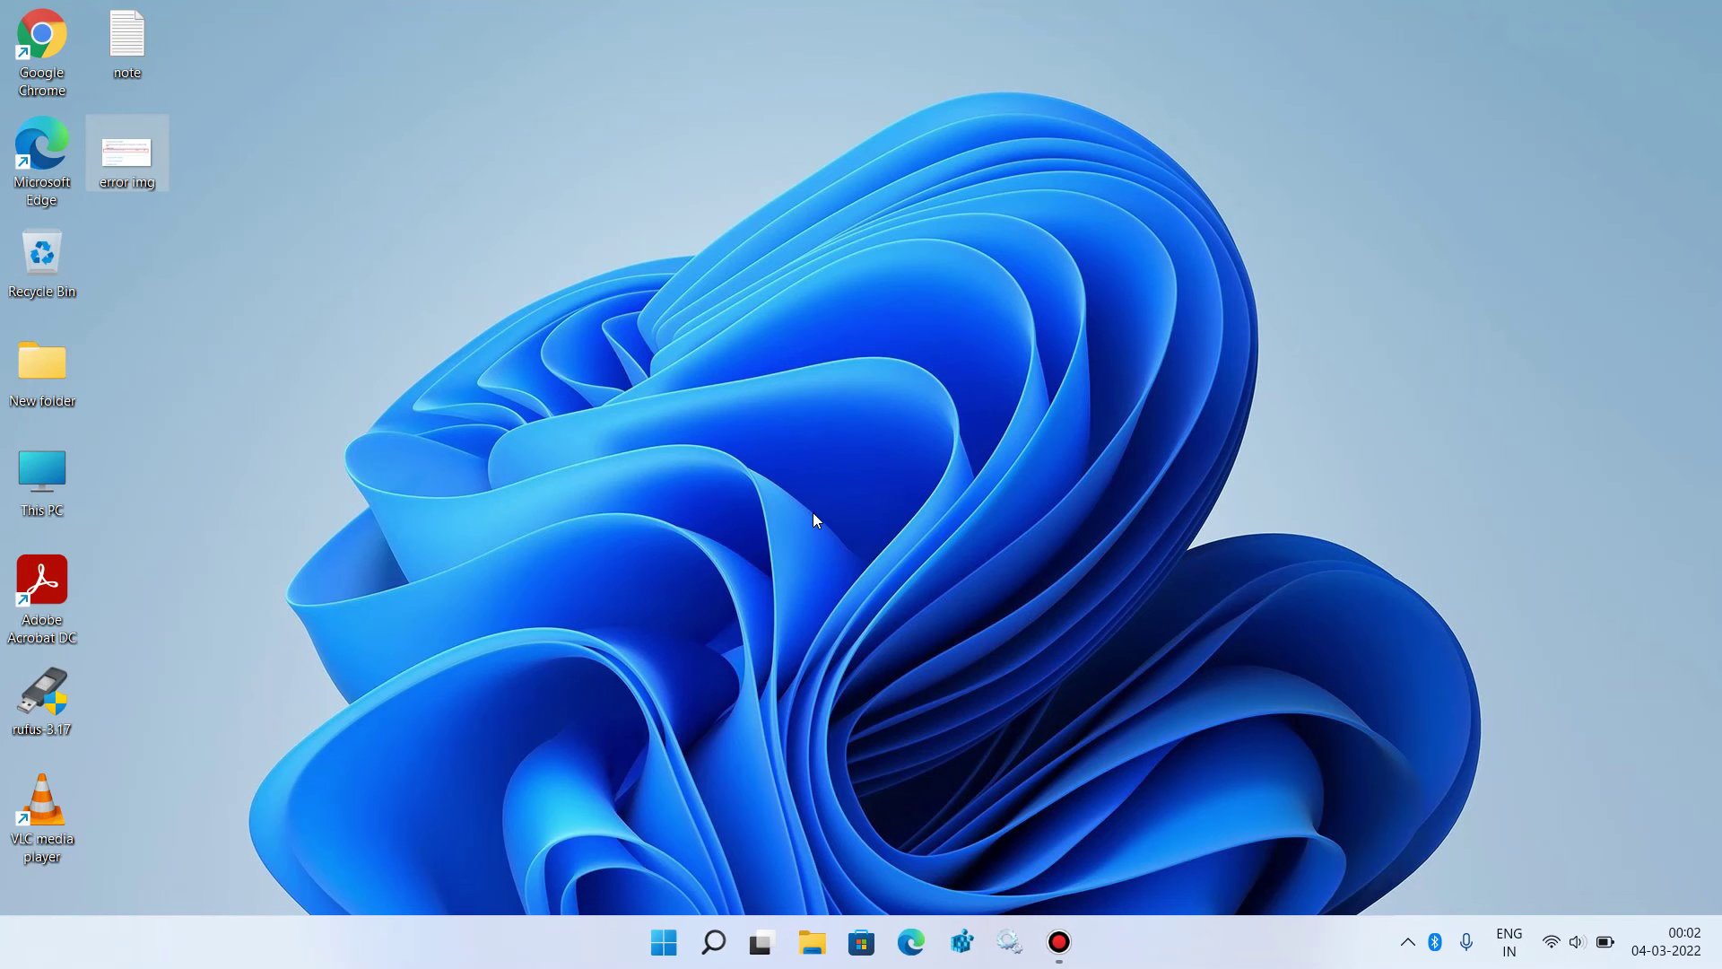